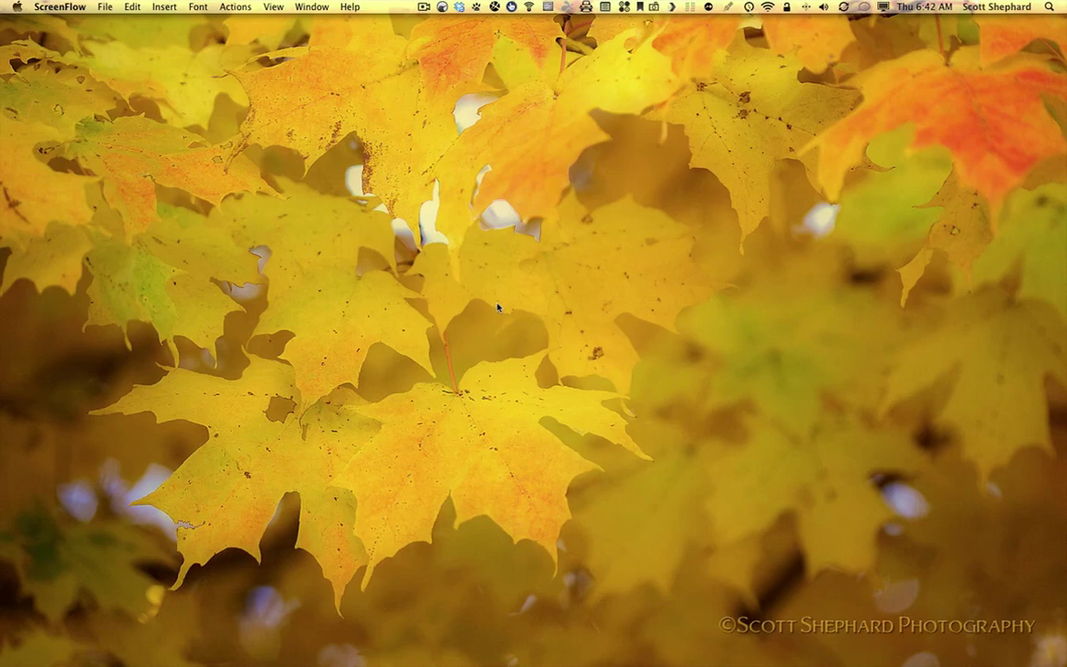
Launch iPhoto from the Dock
mouse_move(476, 659)
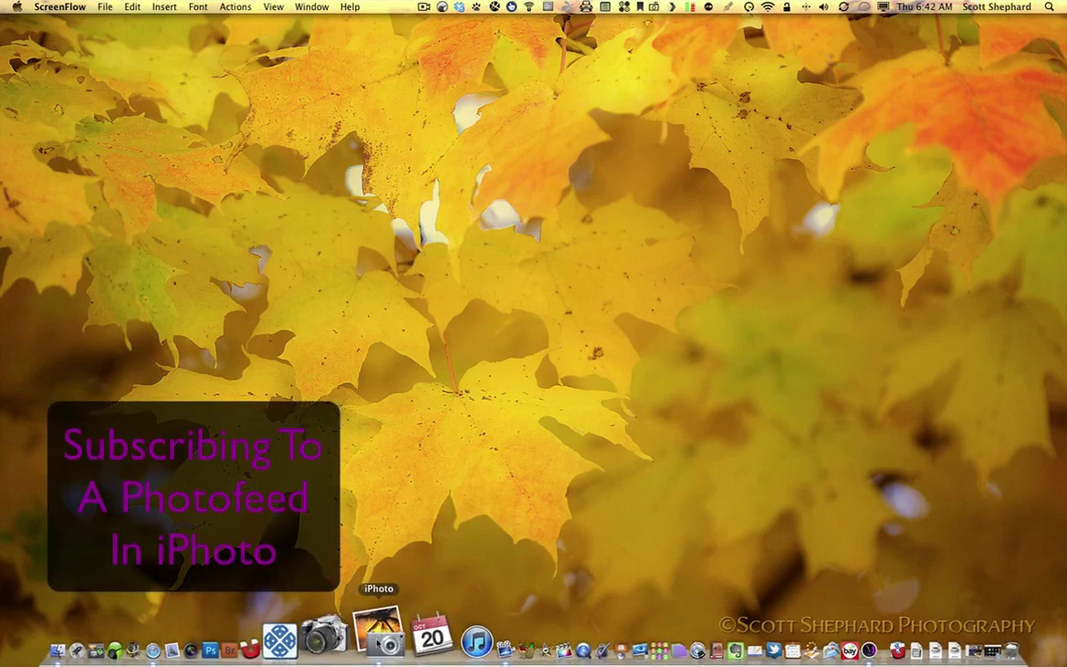
click(380, 637)
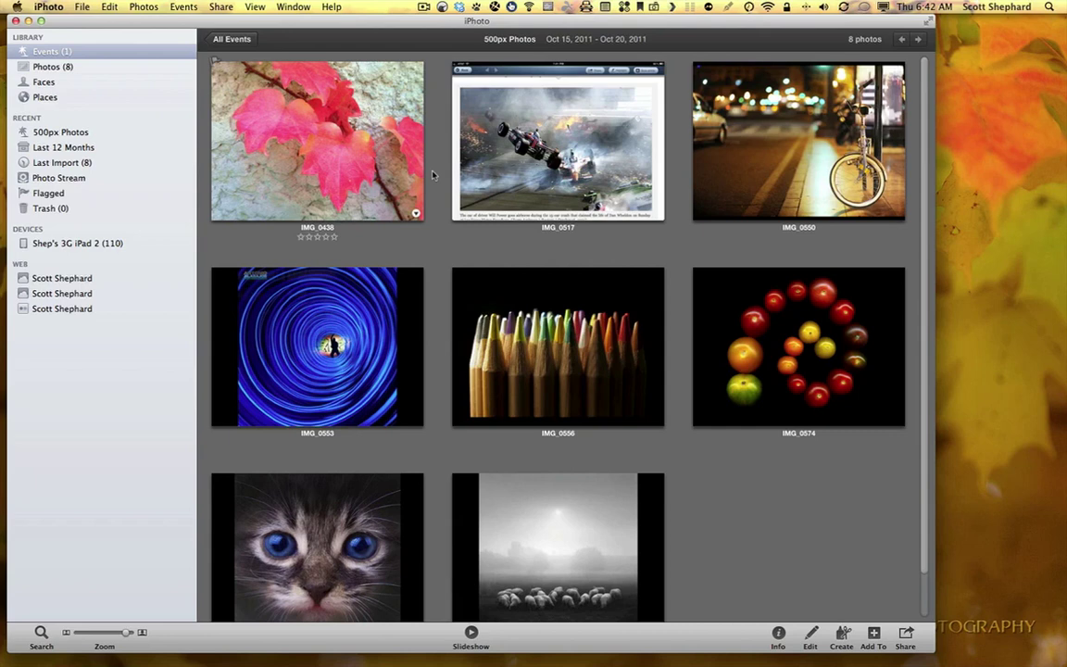
Switch to Safari showing the 500px Portraits MobileMe Gallery album
mouse_move(108, 657)
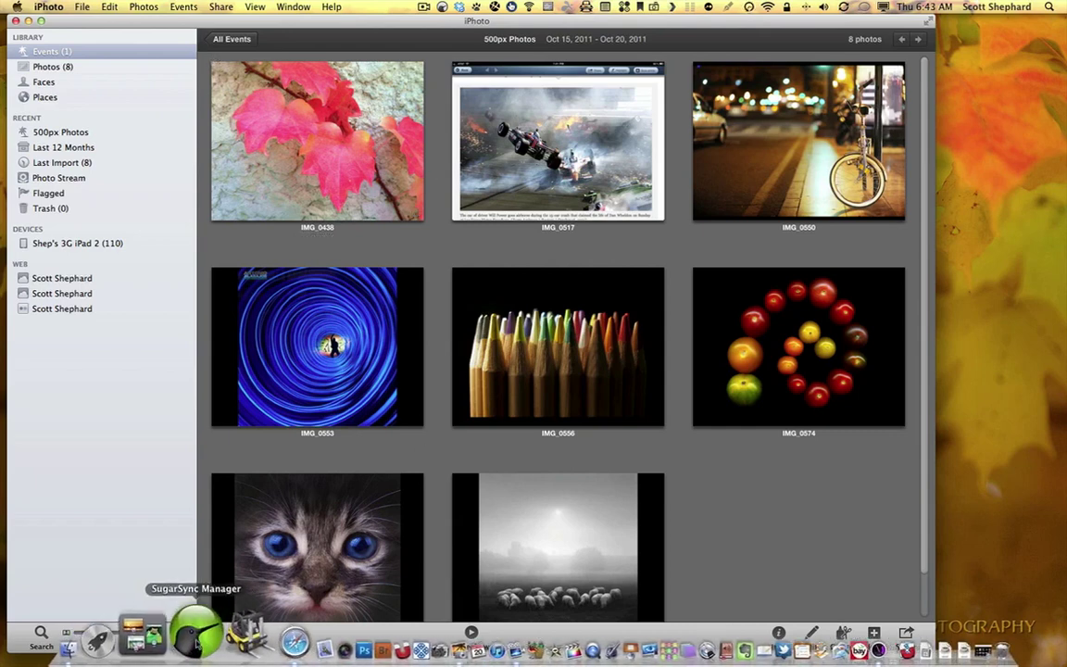
click(249, 633)
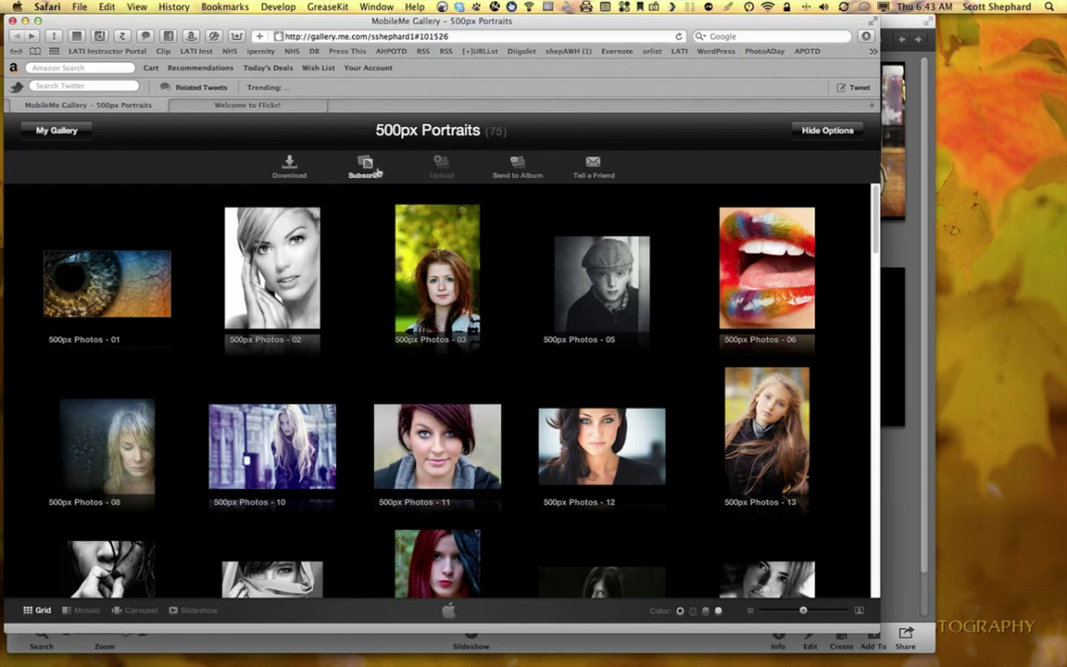
Open the album's Subscribe options and select its RSS feed address
click(370, 170)
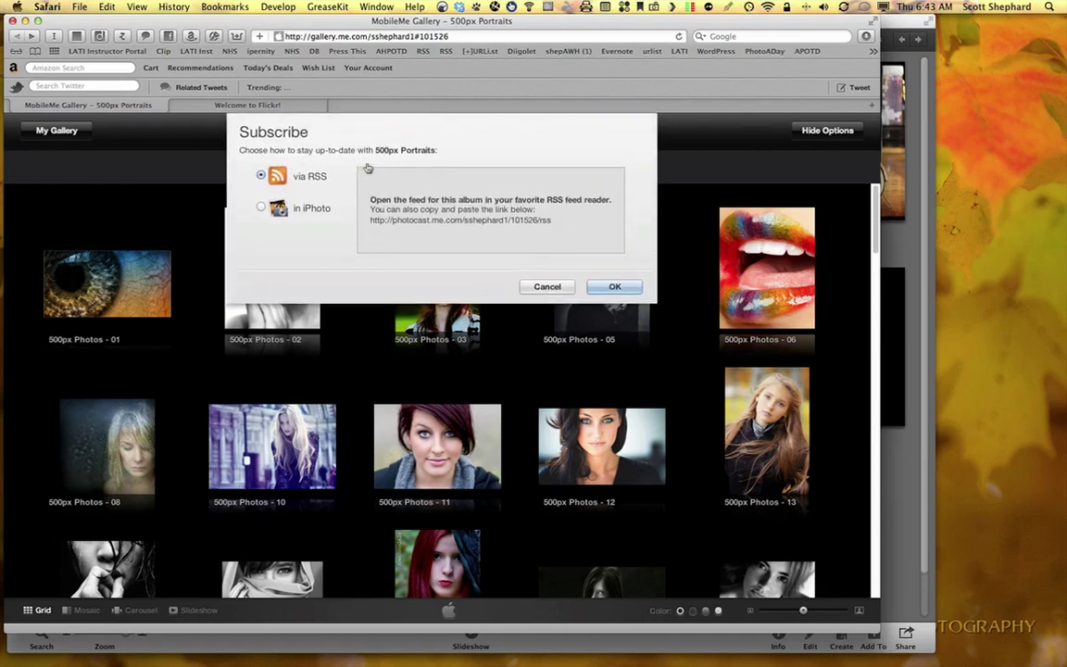
click(260, 207)
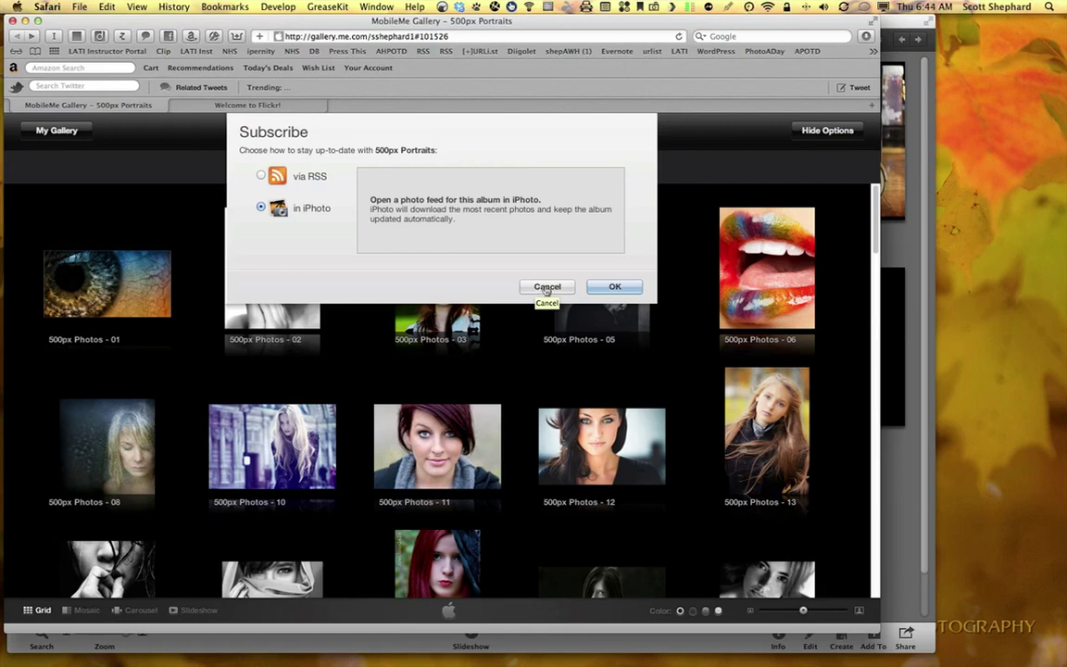
click(260, 176)
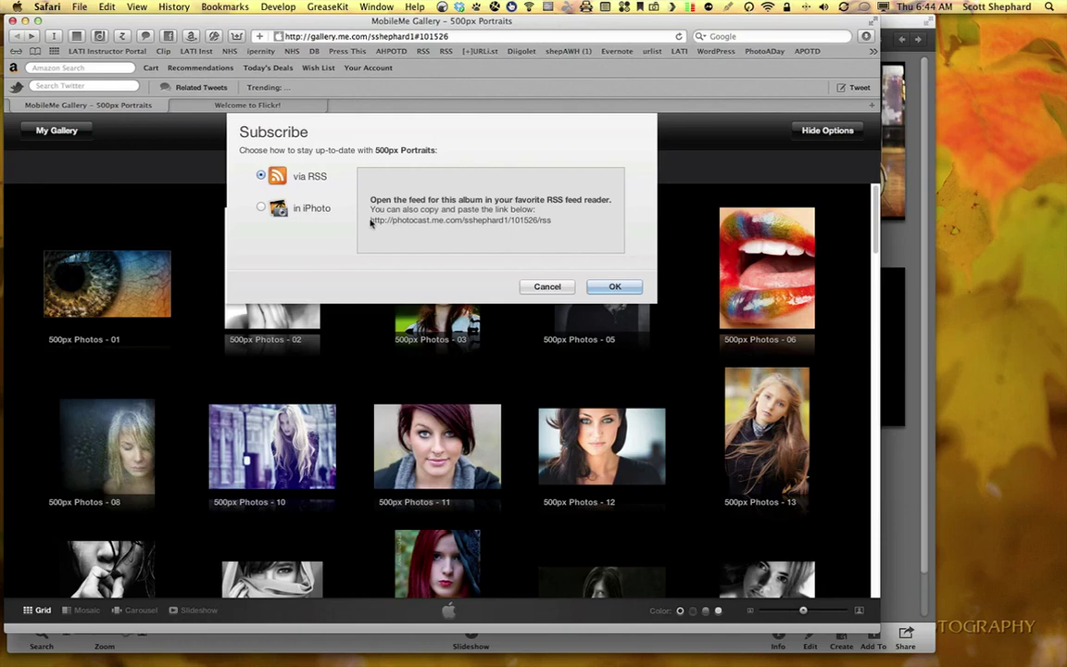
drag(372, 222, 551, 224)
key(super+c)
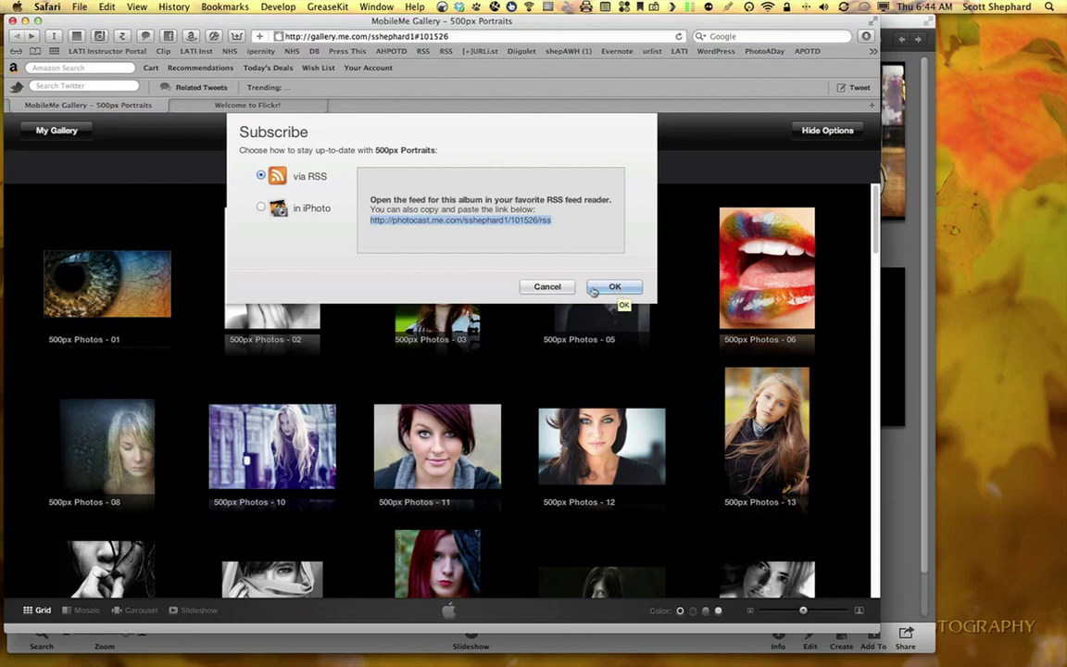
Cancel the Subscribe options without subscribing and return to iPhoto
click(548, 287)
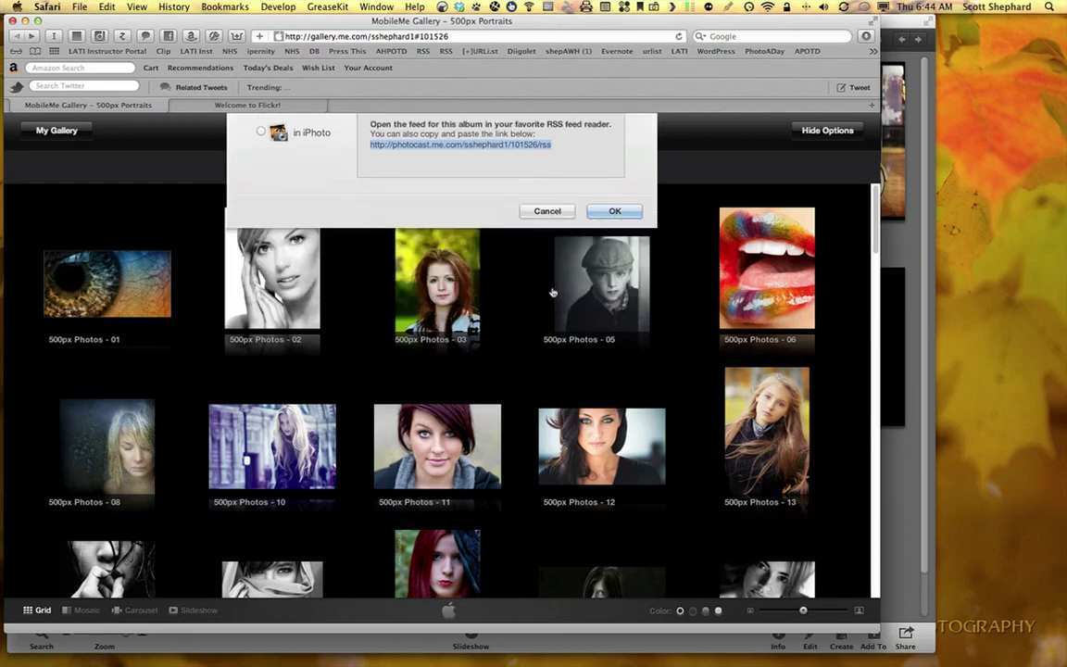
mouse_move(431, 649)
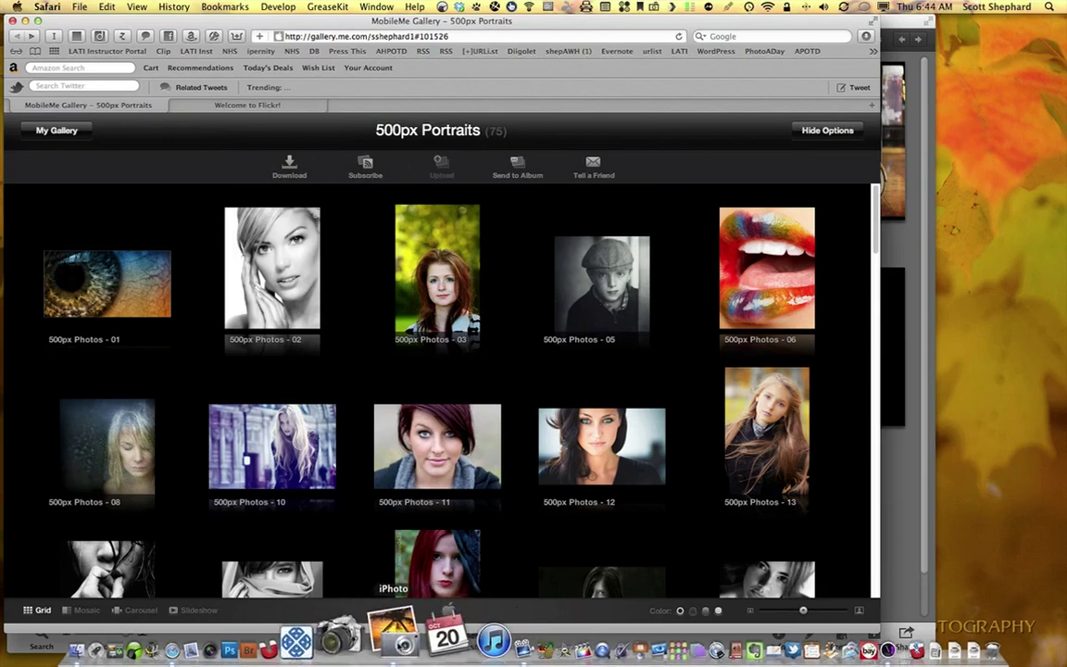
click(424, 637)
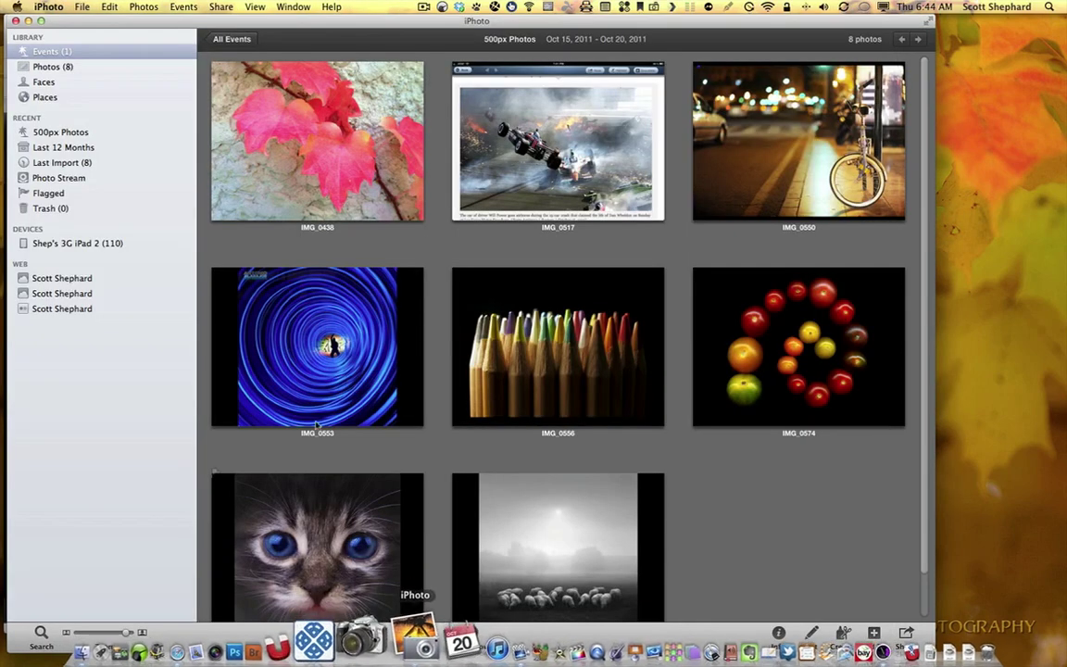
Subscribe to the pasted 500px Portraits RSS address via File > Subscribe to Photo Feed
click(82, 5)
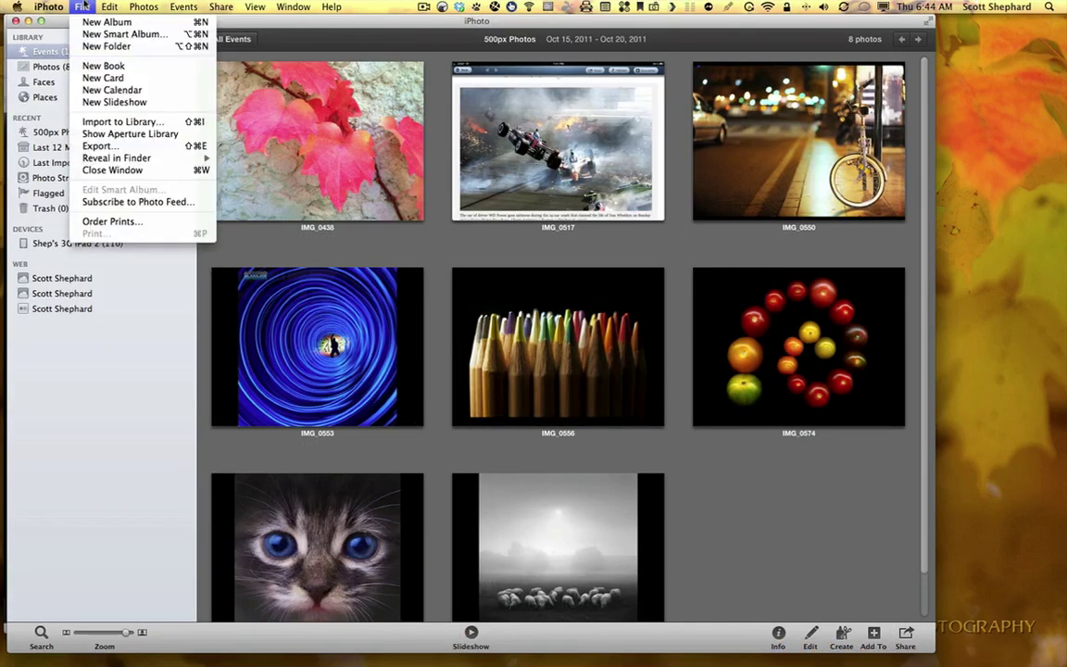
click(139, 201)
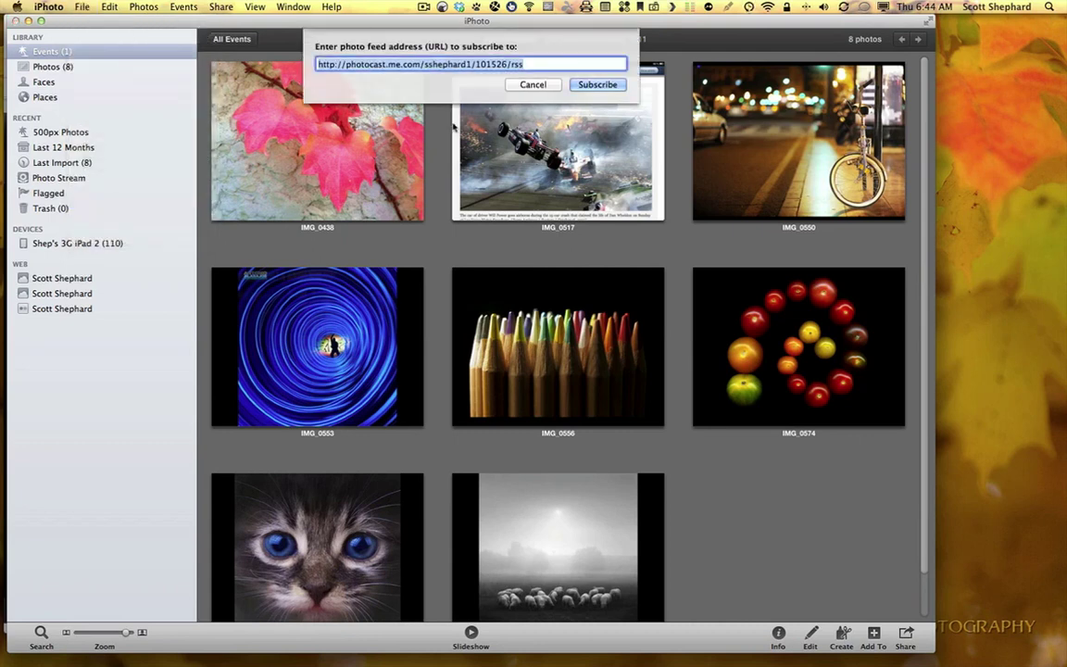
key(super+v)
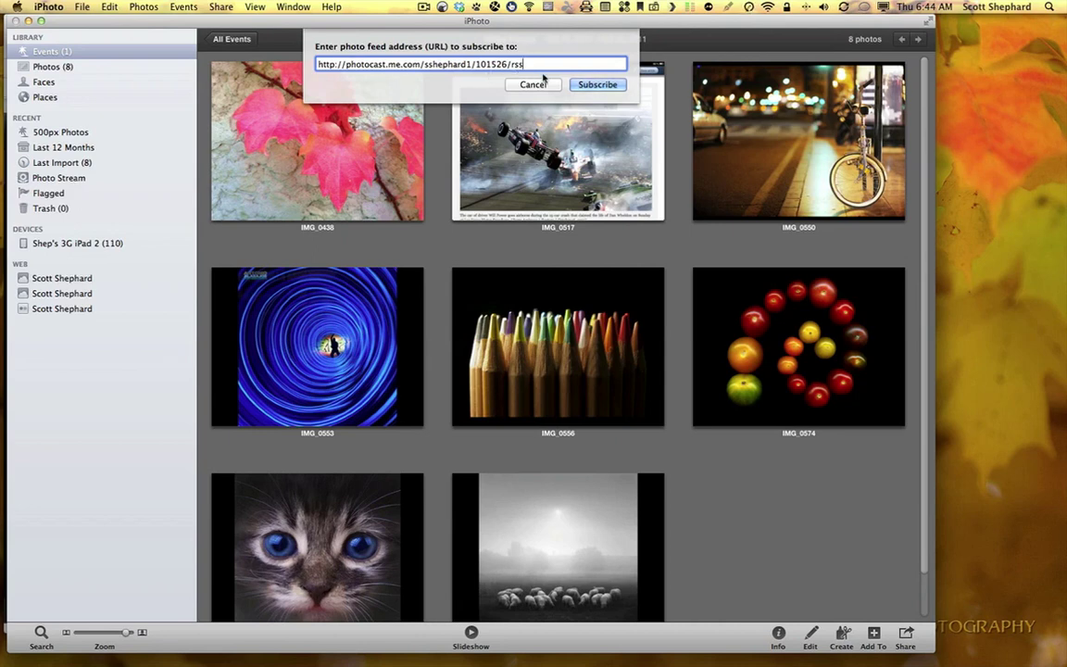
click(603, 88)
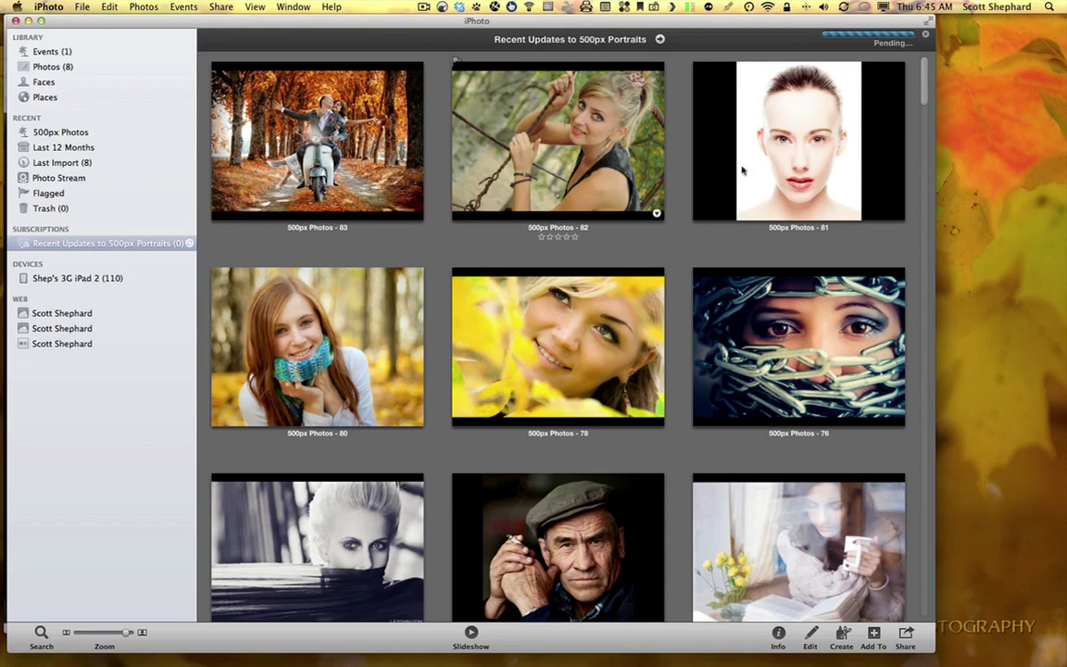
Scroll through the 75 downloaded portraits and select the first photo
scroll(741, 169, down, 10)
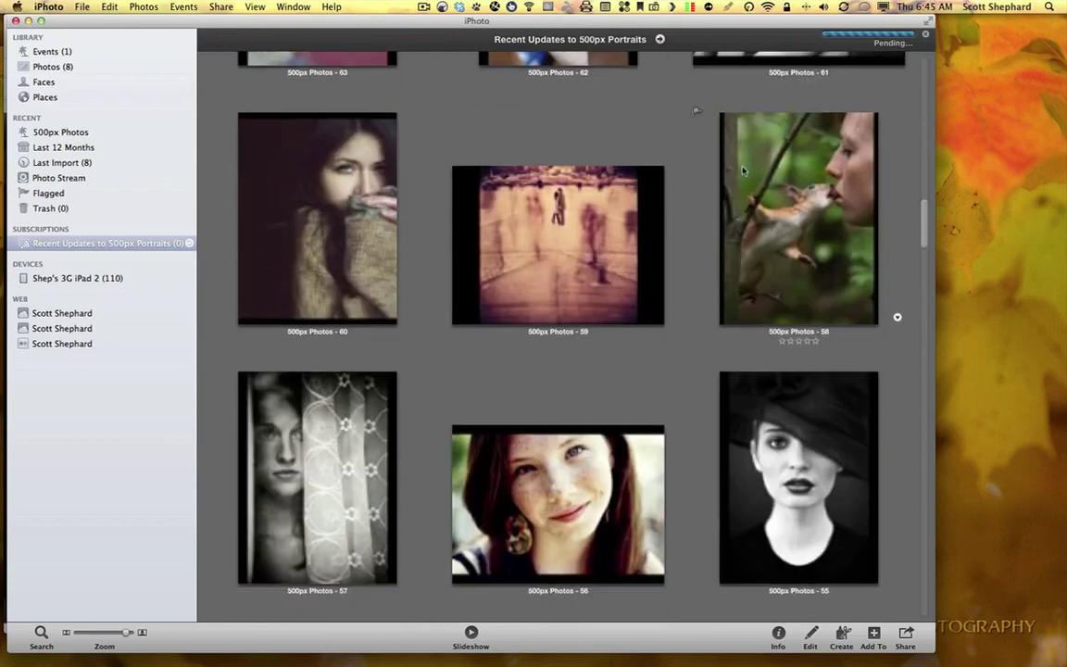
scroll(743, 170, down, 10)
scroll(665, 224, down, 15)
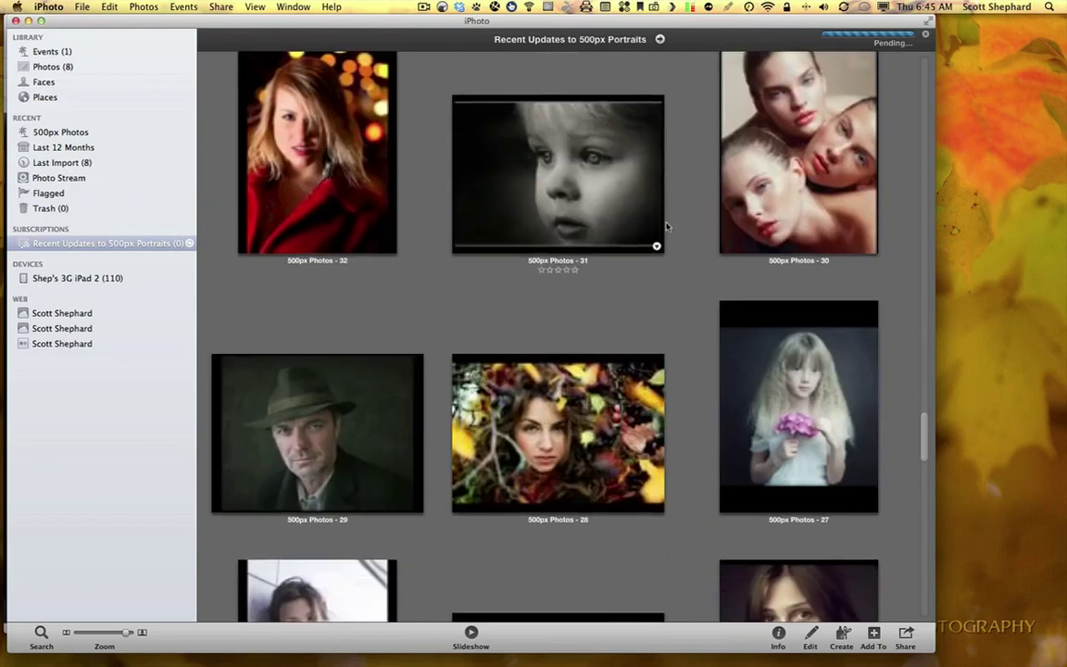
scroll(665, 226, down, 15)
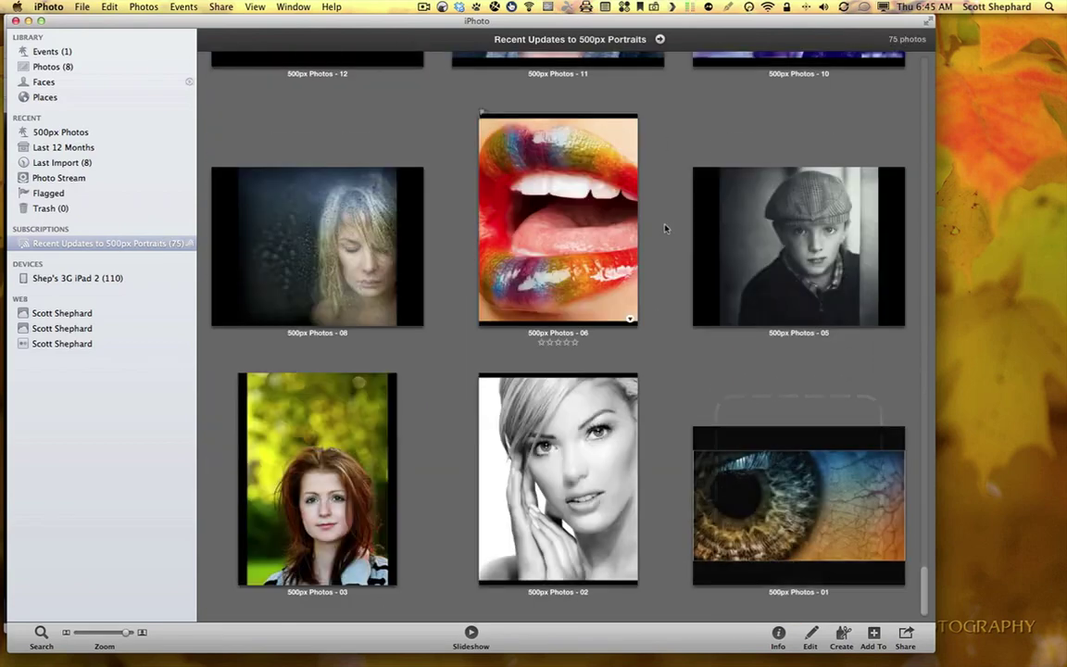
scroll(664, 226, up, 18)
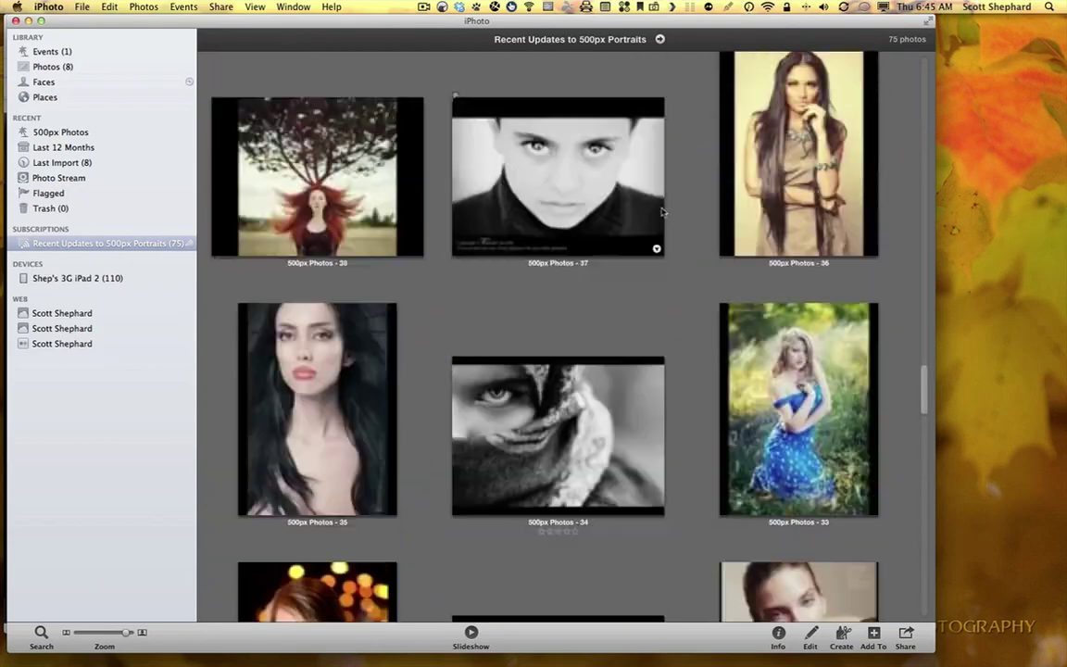
scroll(661, 212, up, 20)
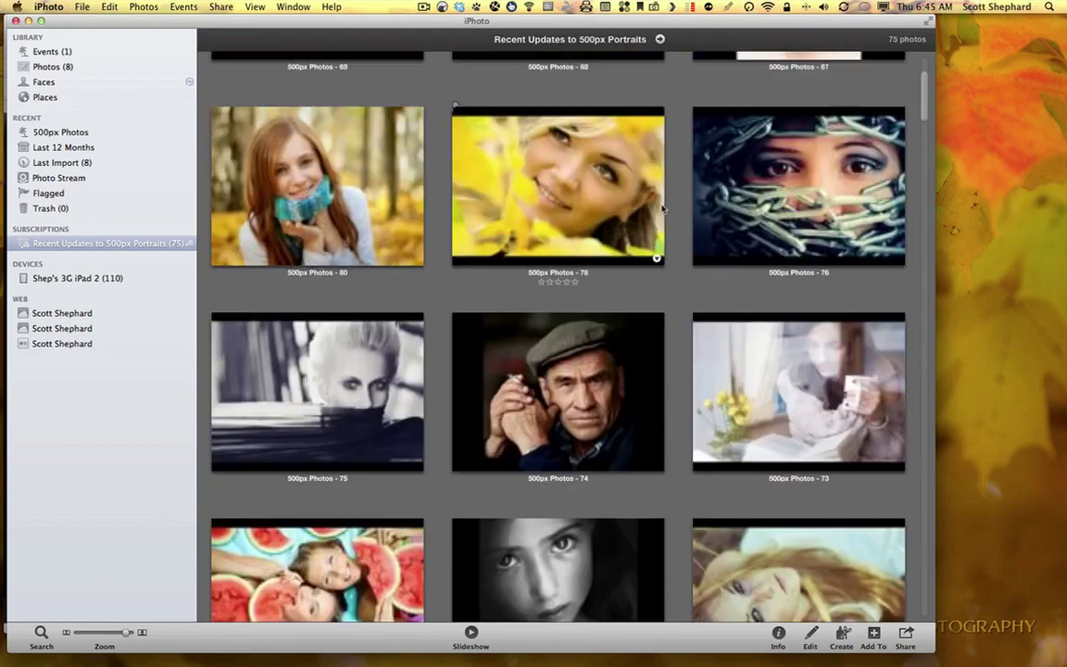
scroll(663, 209, up, 4)
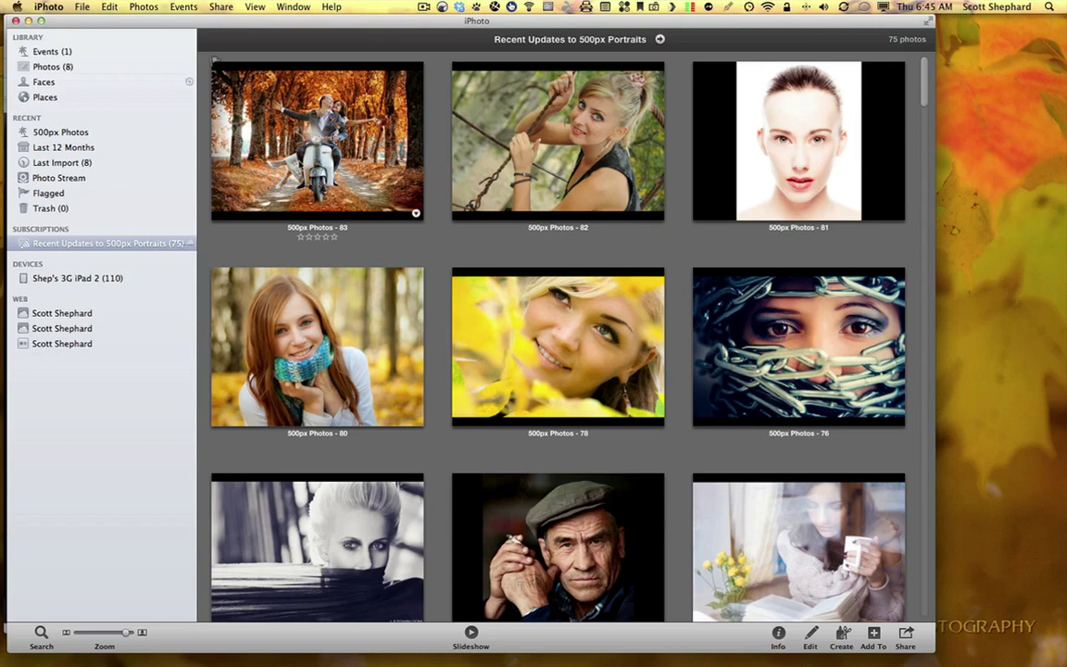
click(317, 141)
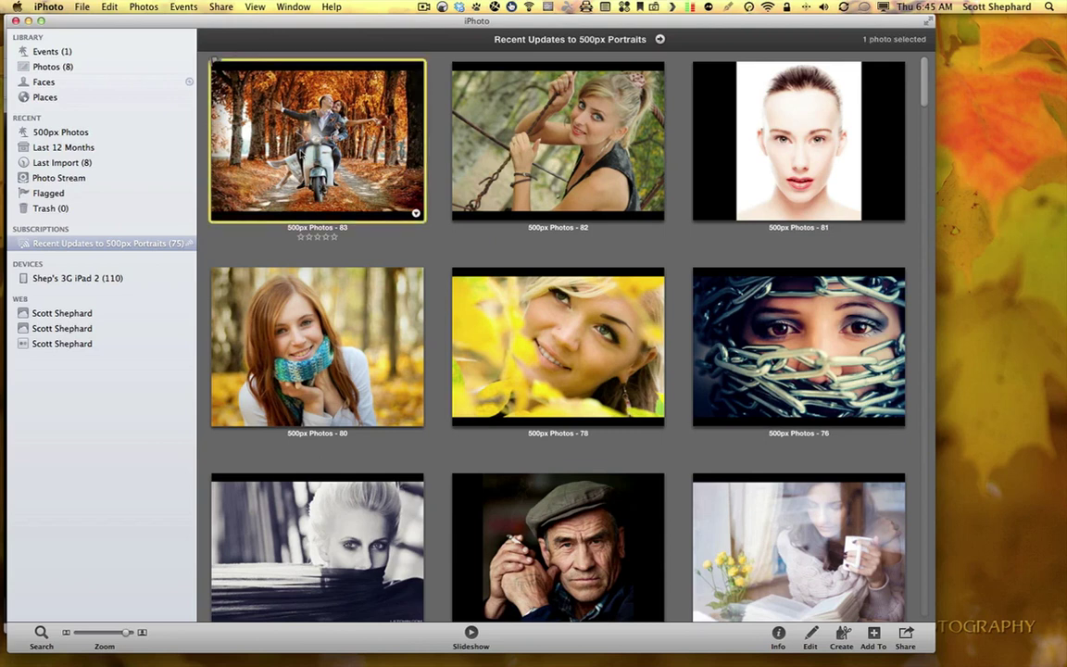
Make a new album from all 75 subscription photos and name it 'Porttaits'
key(super+a)
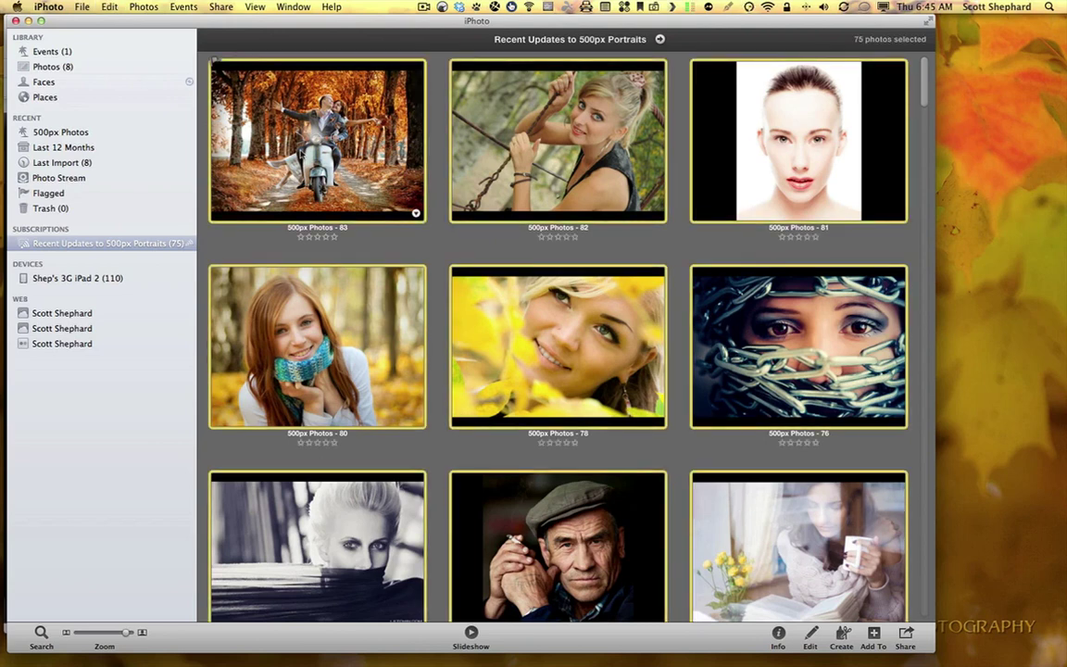
click(78, 8)
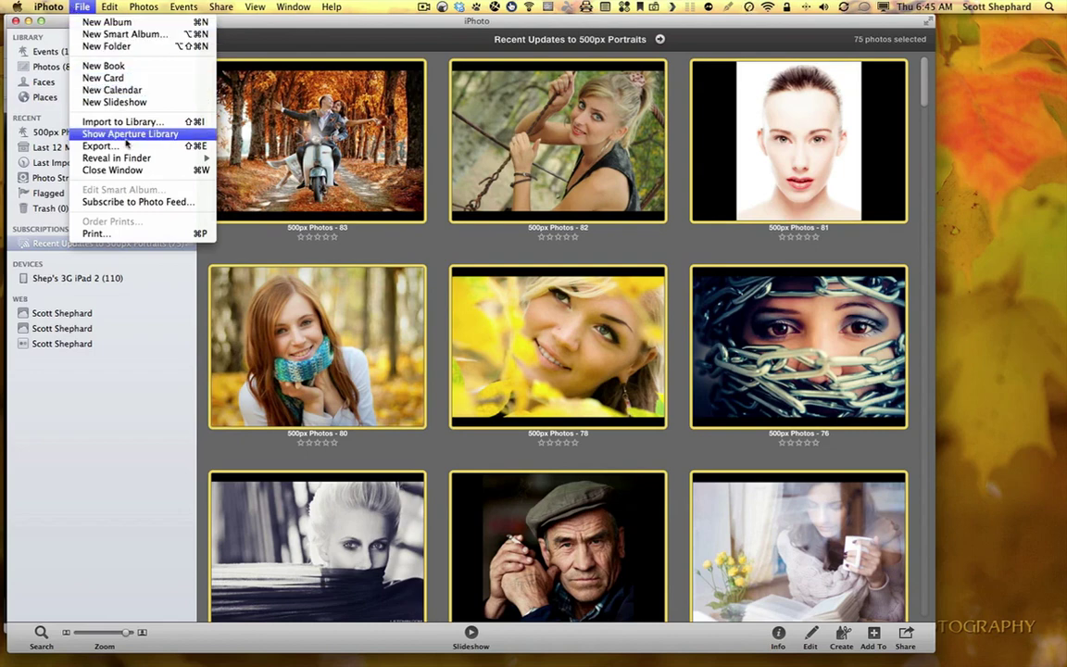
click(105, 22)
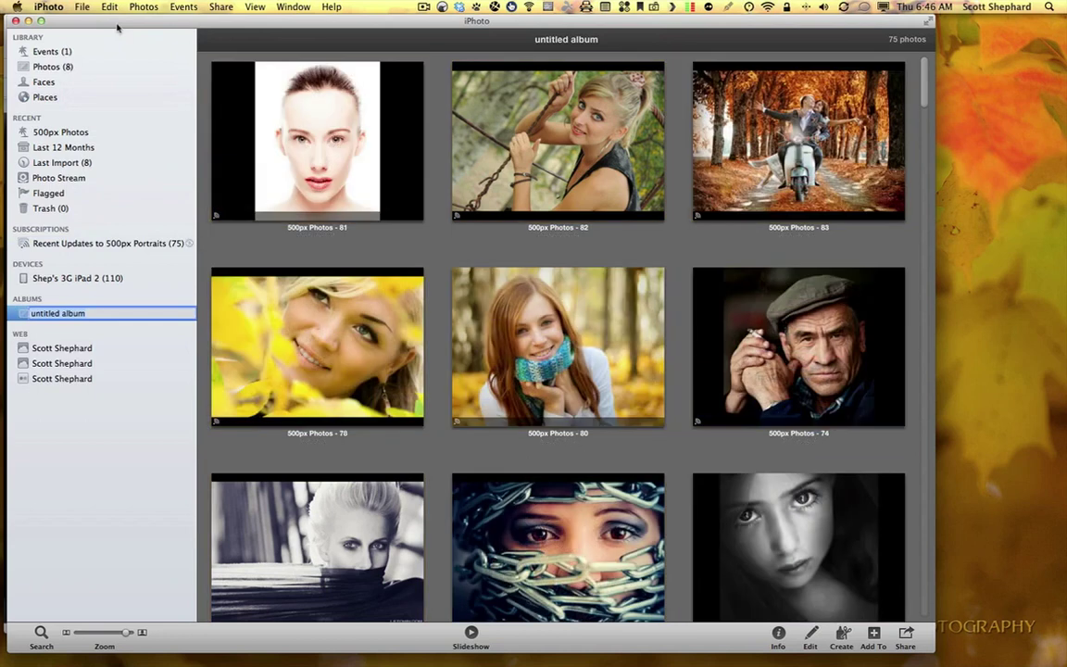
click(70, 312)
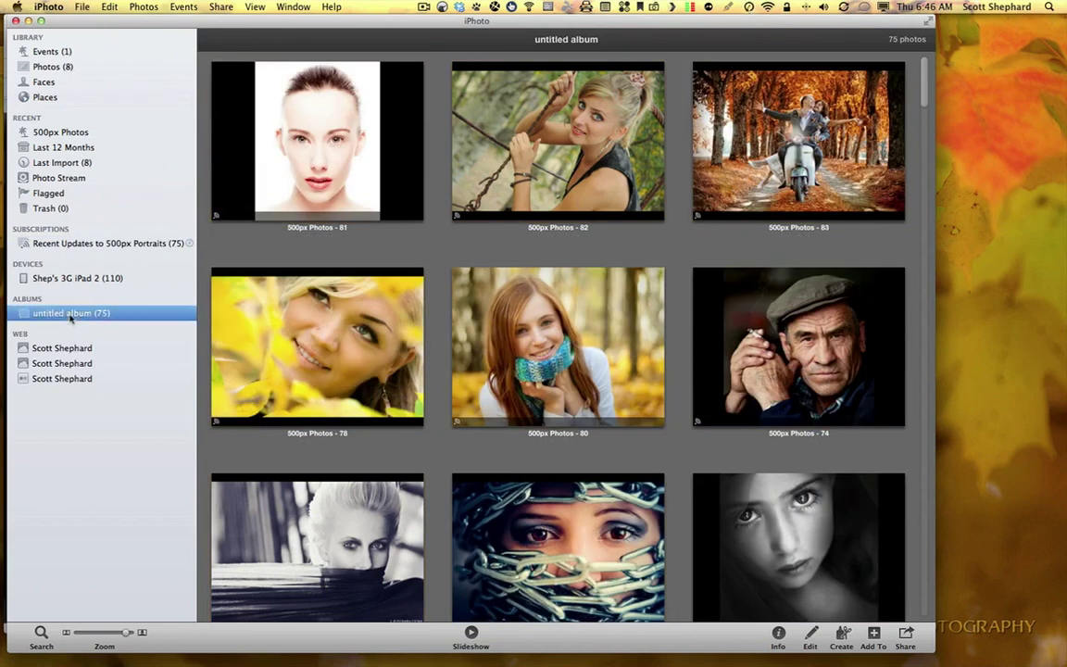
click(69, 313)
text(Portraits)
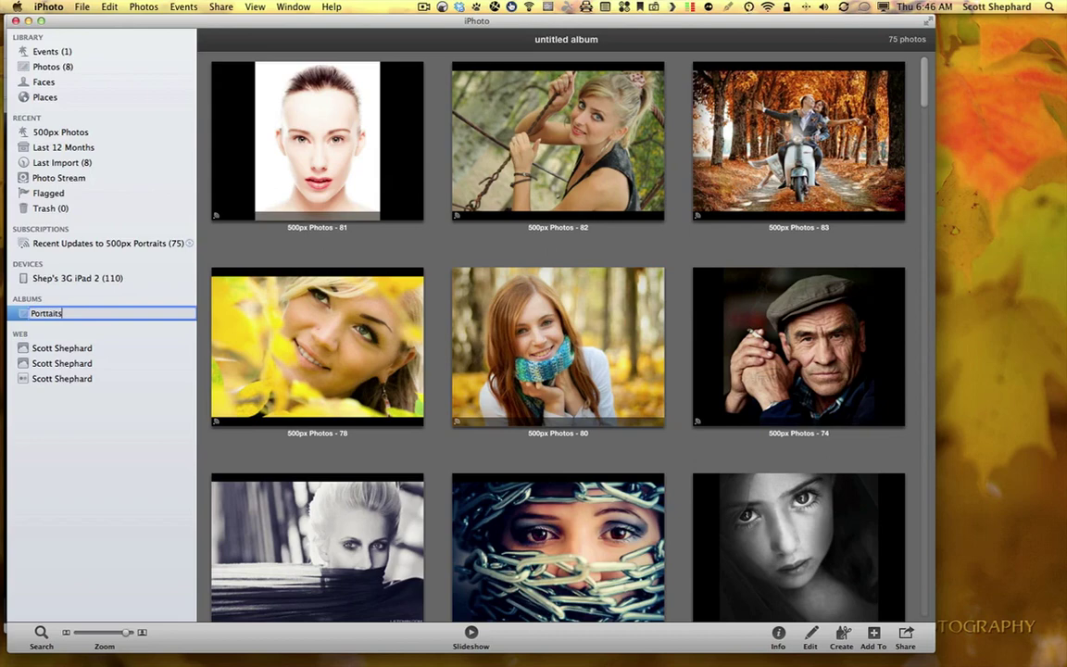
click(98, 244)
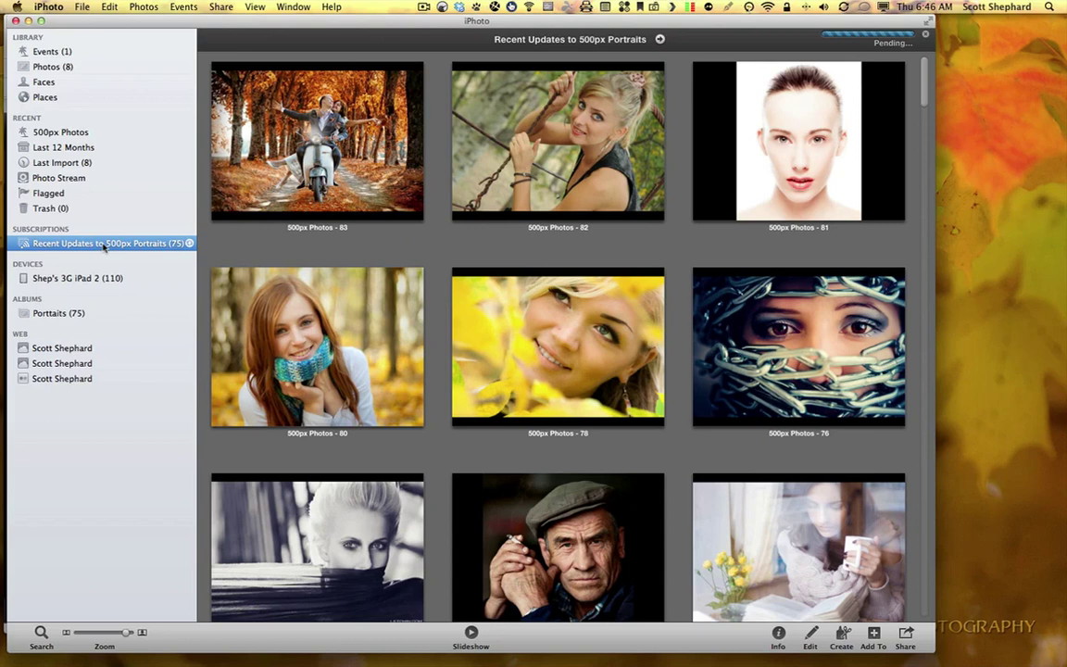
Delete the Recent Updates to 500px Portraits subscription and confirm the deletion
right_click(104, 244)
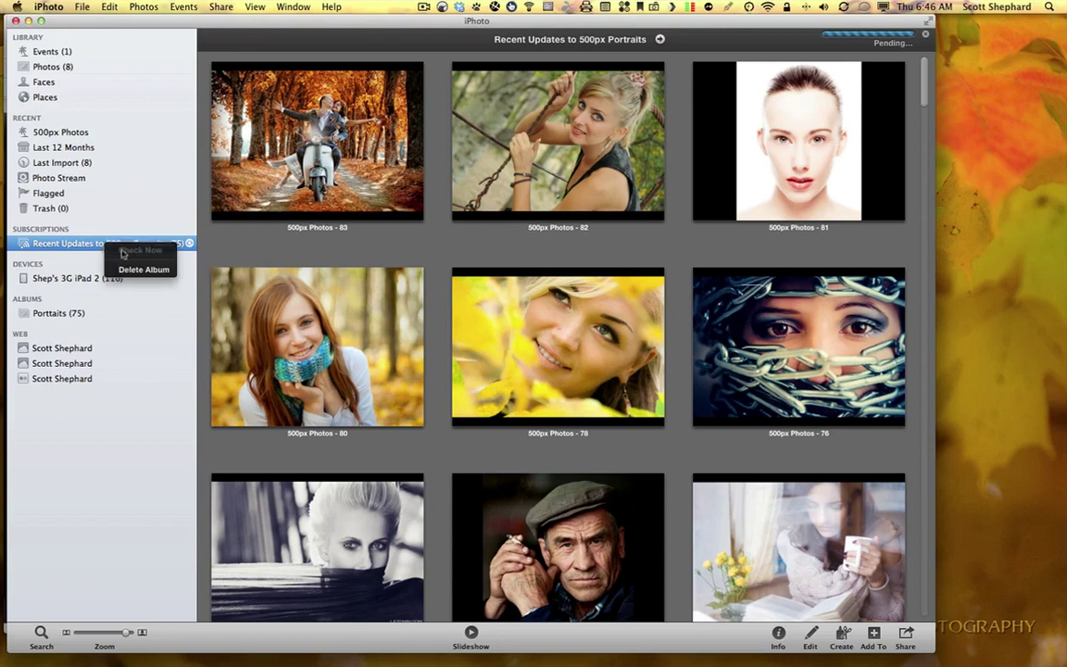
click(137, 270)
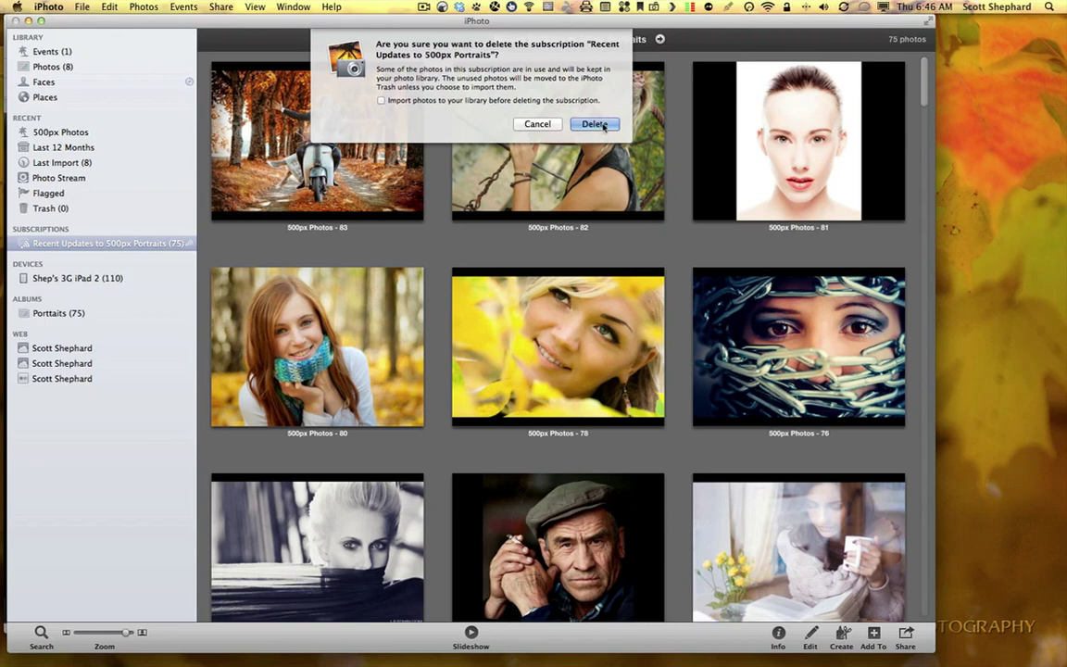
click(602, 124)
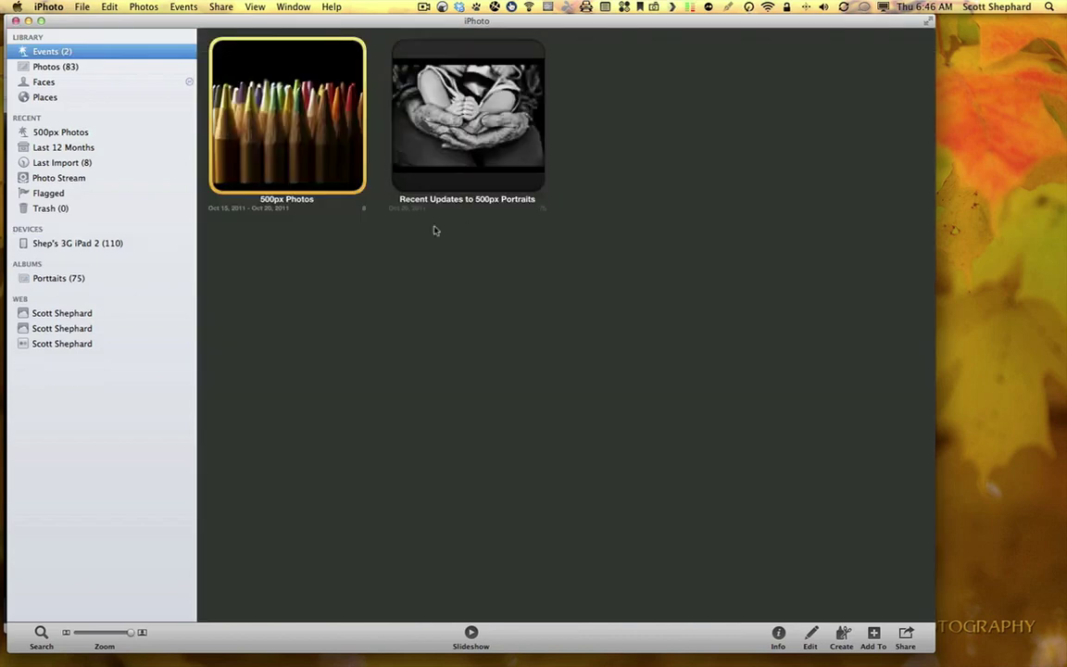
Browse the Porttaits album's 75 photos, then bring Safari to the front
double_click(47, 278)
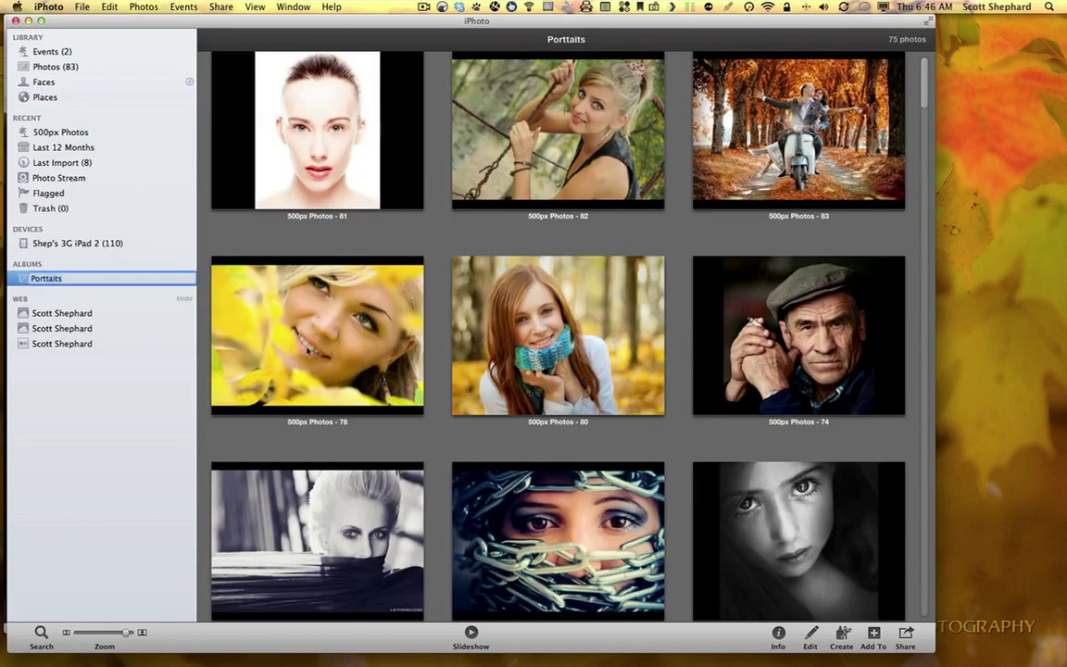
scroll(559, 375, down, 20)
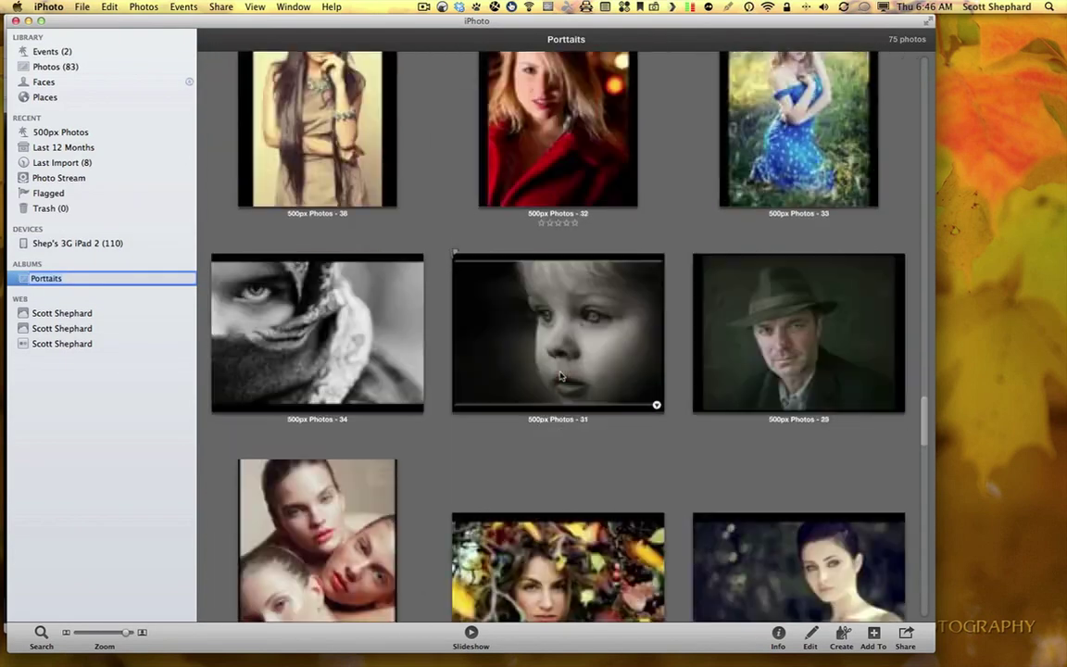
scroll(560, 375, up, 15)
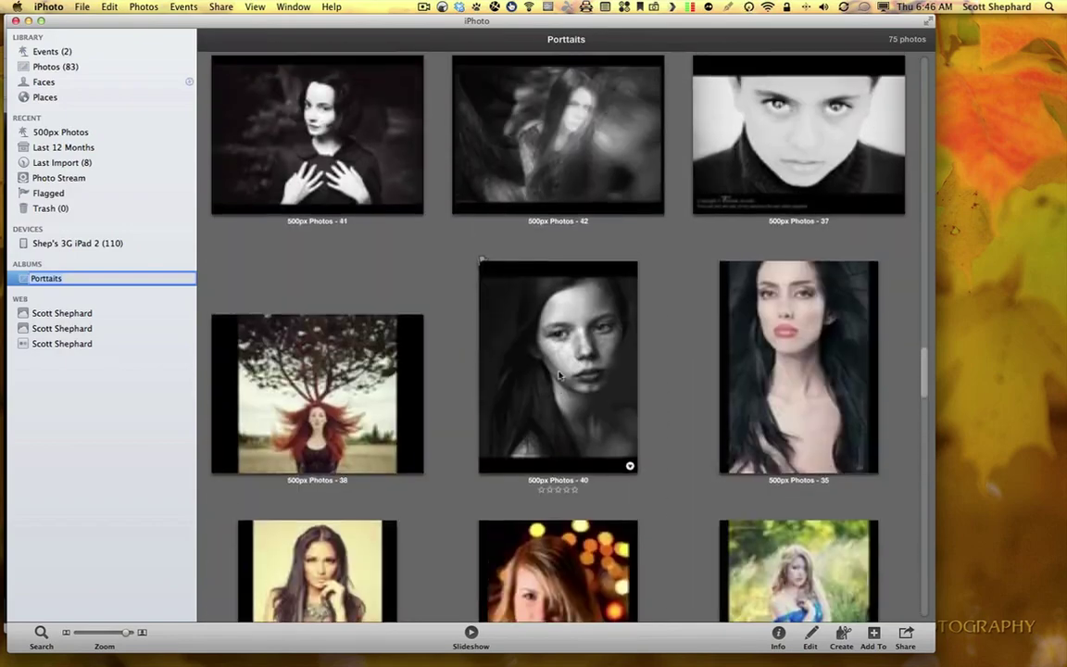
scroll(560, 375, up, 15)
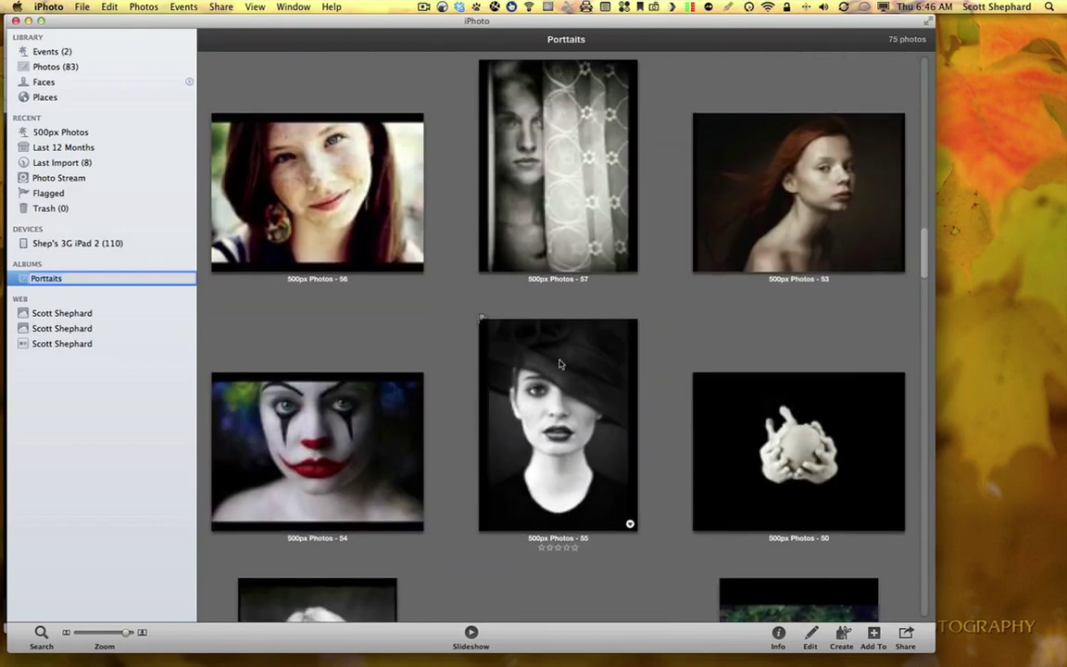
scroll(542, 311, up, 8)
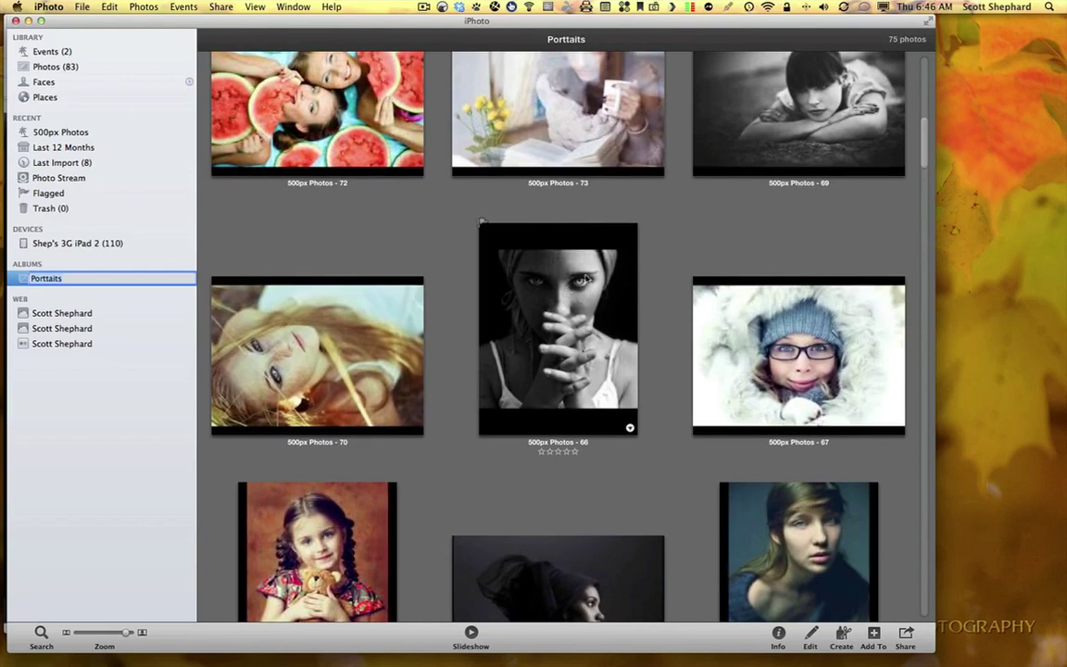
scroll(585, 276, up, 5)
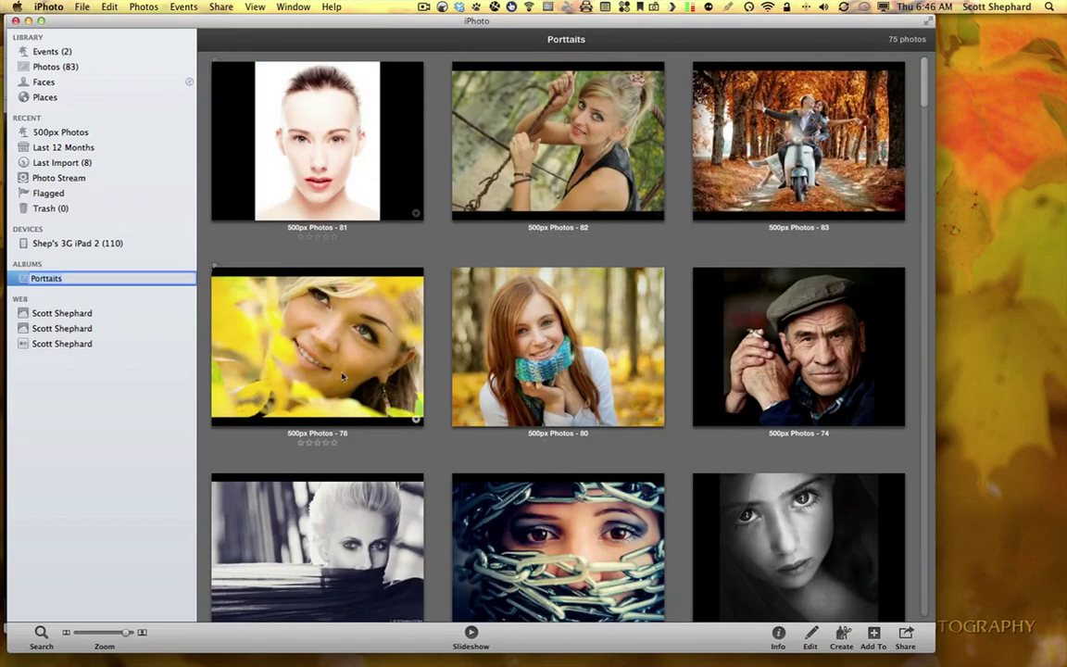
mouse_move(296, 659)
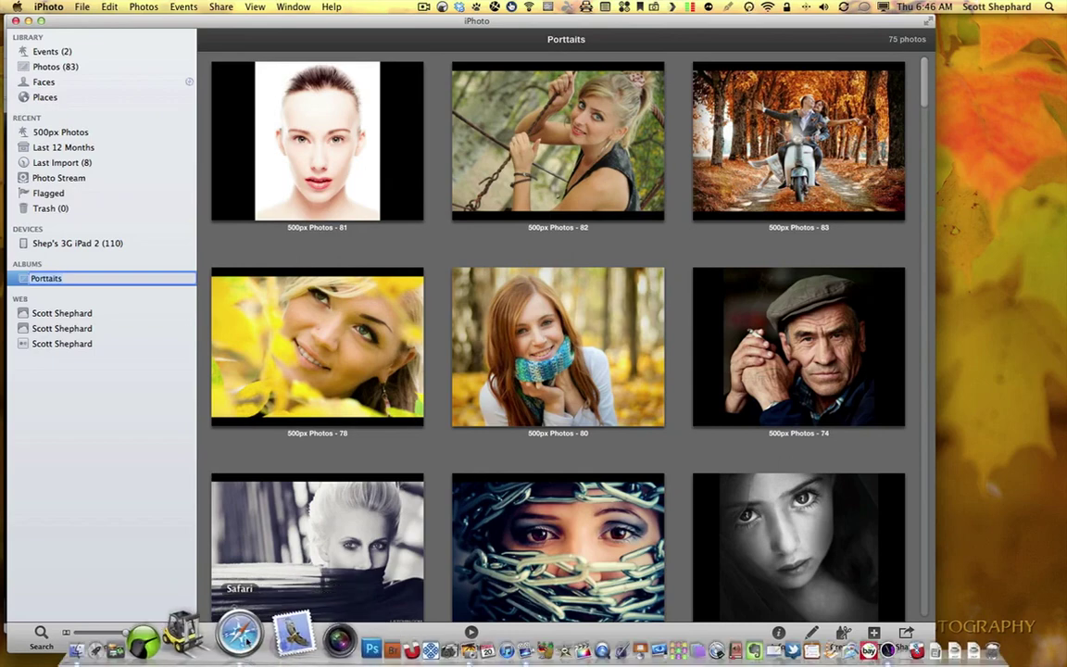
click(239, 635)
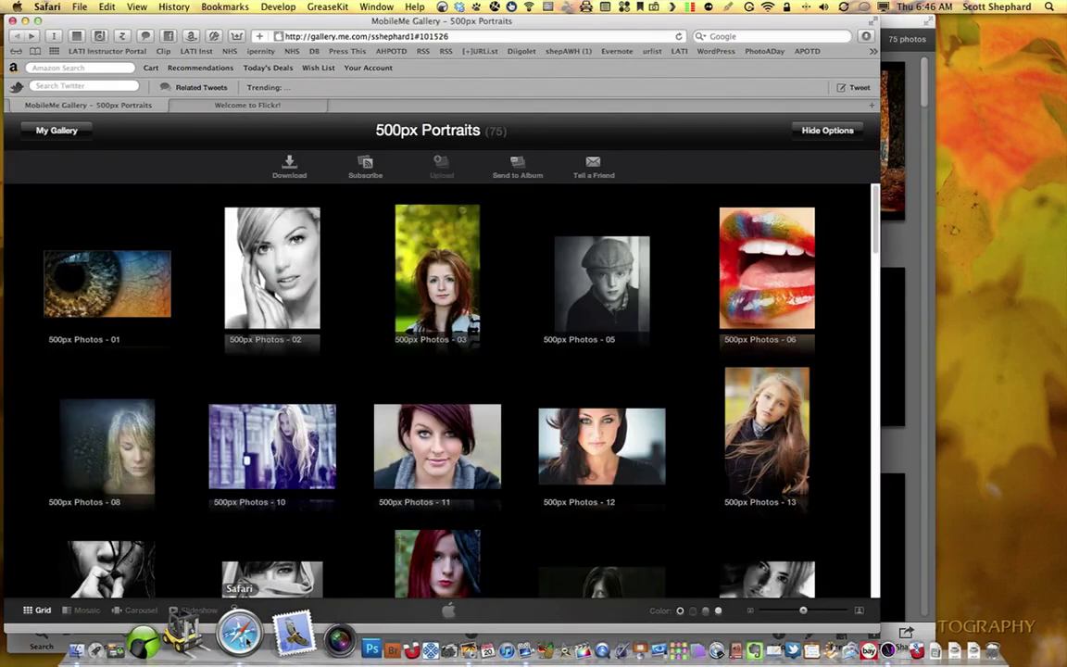
Go to page 3 of the Flickr contact list and open the photographer's photostream
click(250, 104)
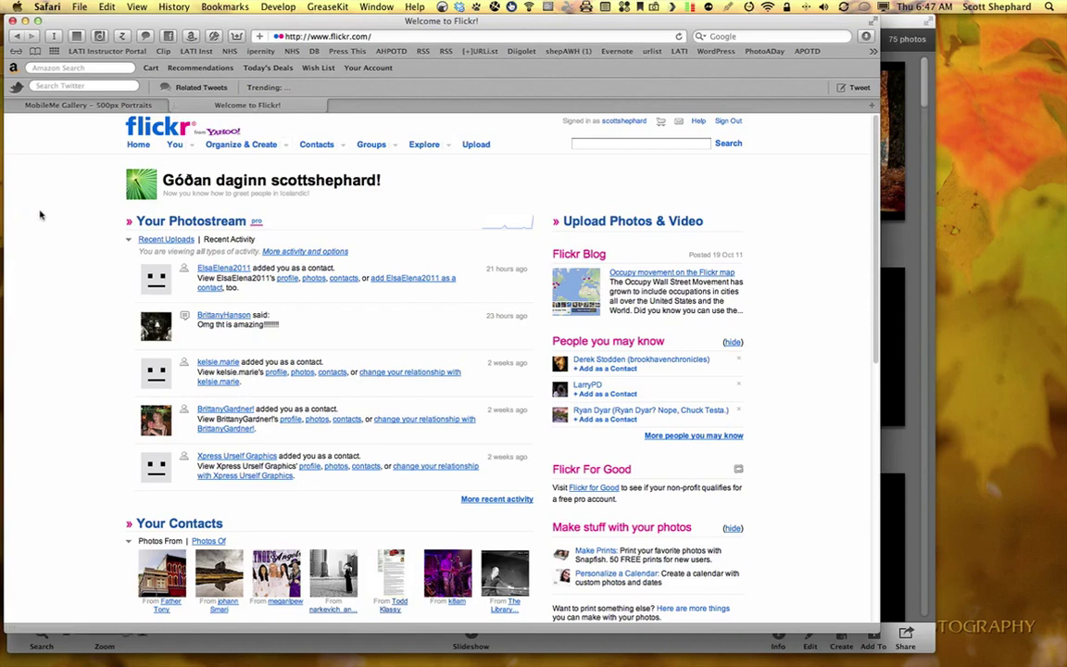
click(342, 146)
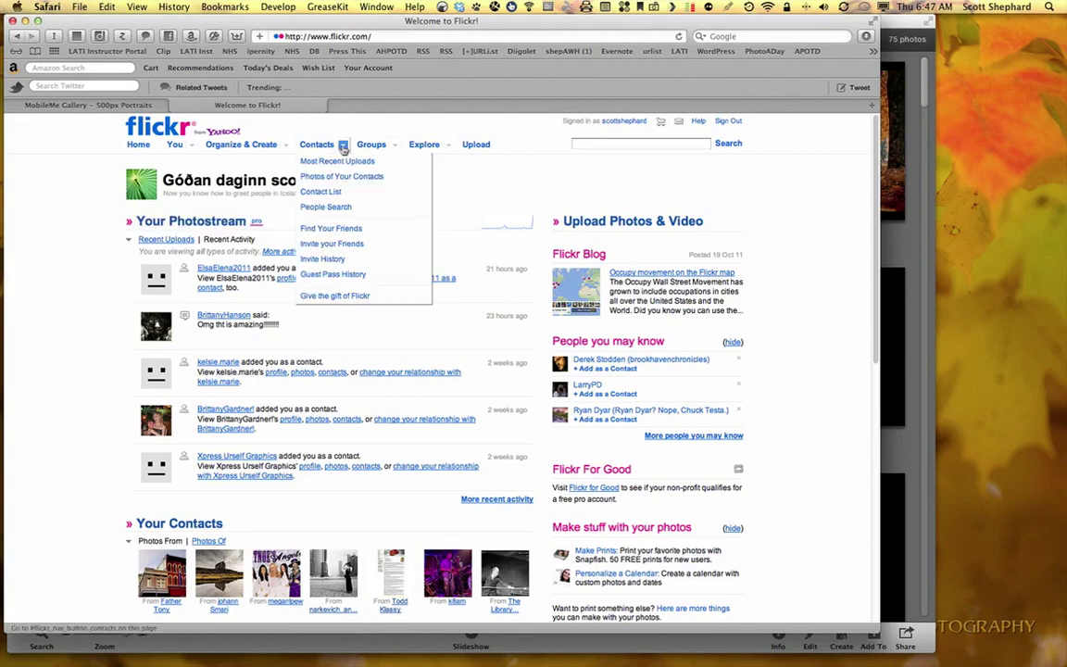
click(345, 191)
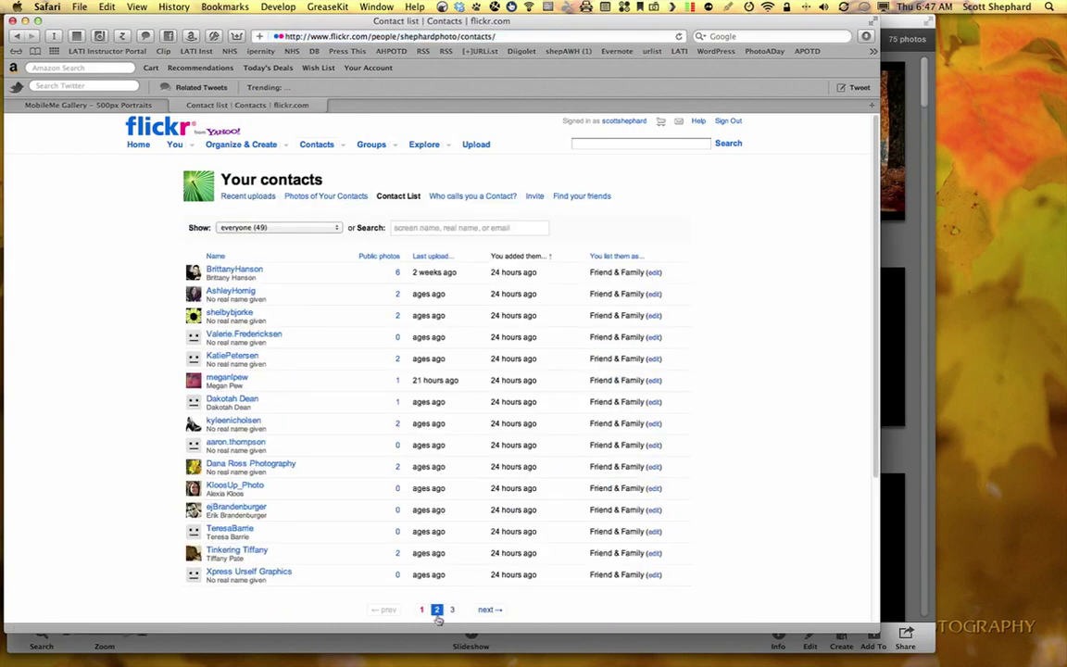
click(452, 609)
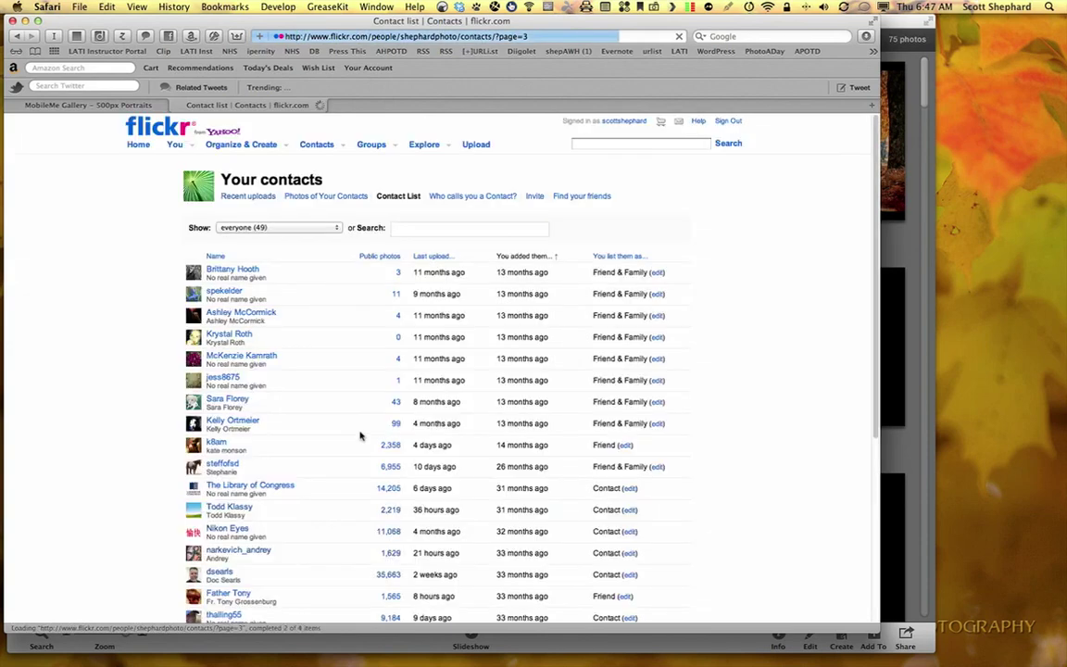
scroll(356, 436, down, 3)
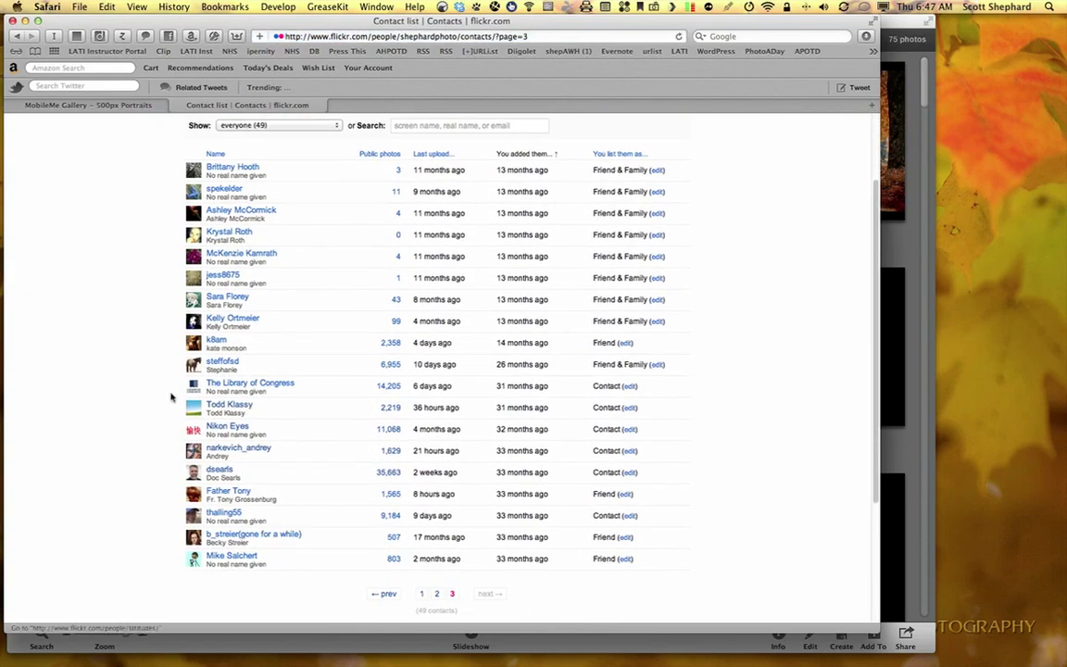
drag(173, 401, 223, 413)
click(224, 408)
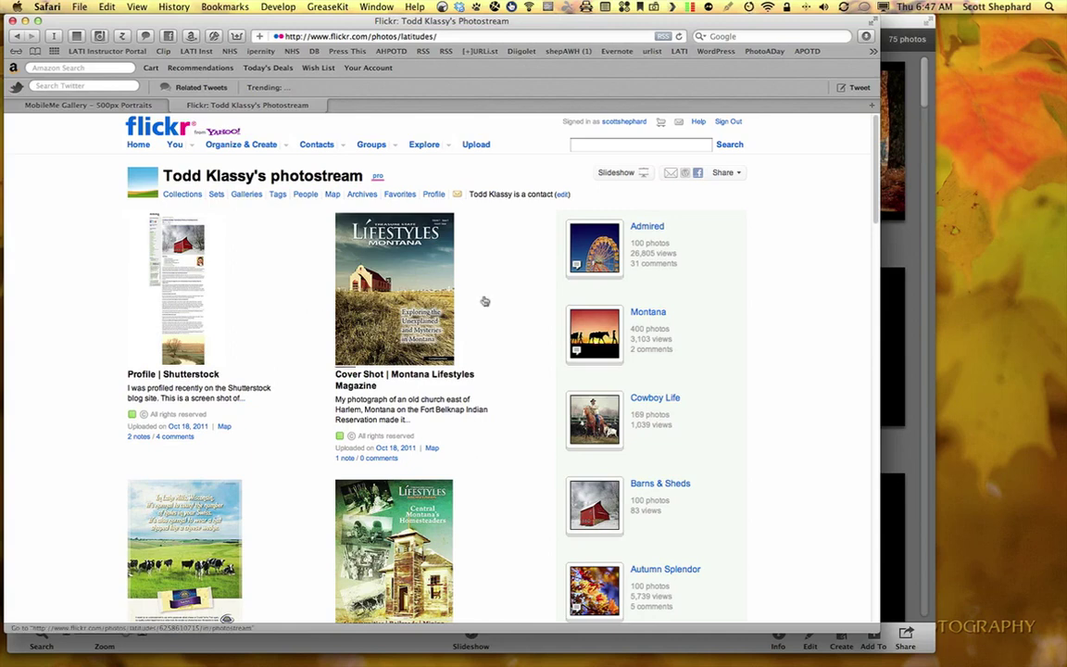
Open the Admired photo set of 100 photos and scroll through it
double_click(647, 227)
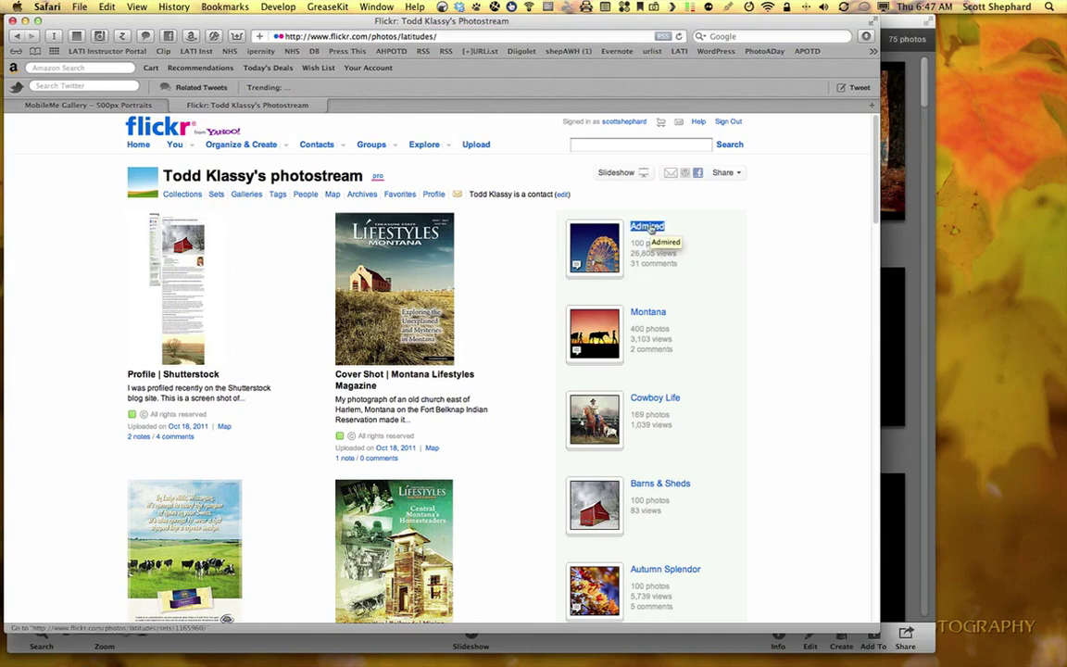
click(647, 227)
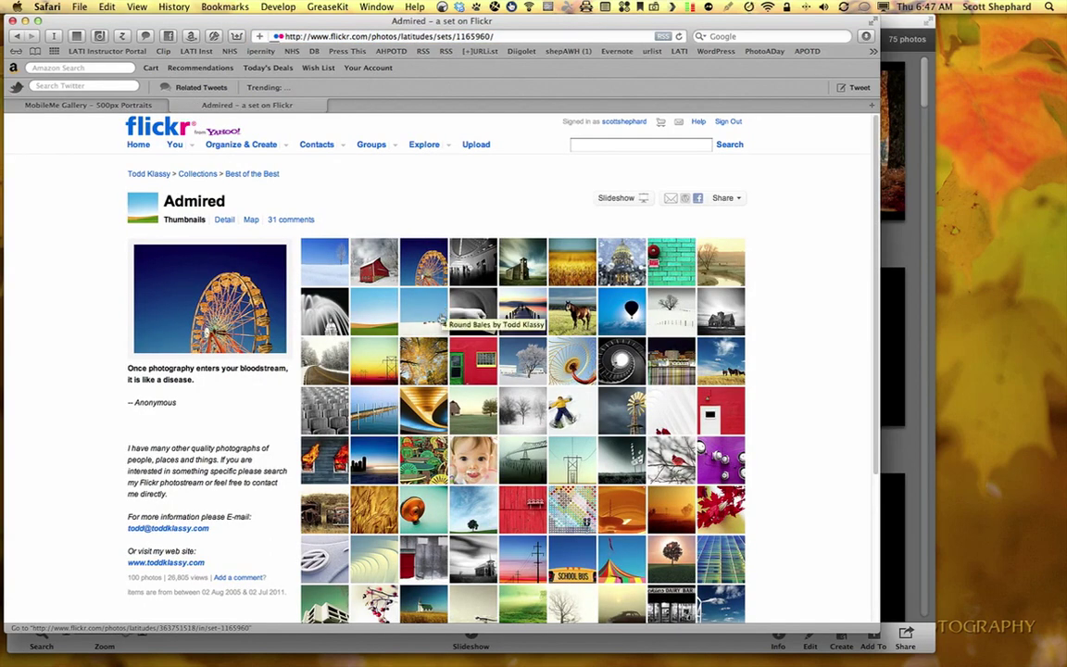
scroll(445, 319, down, 5)
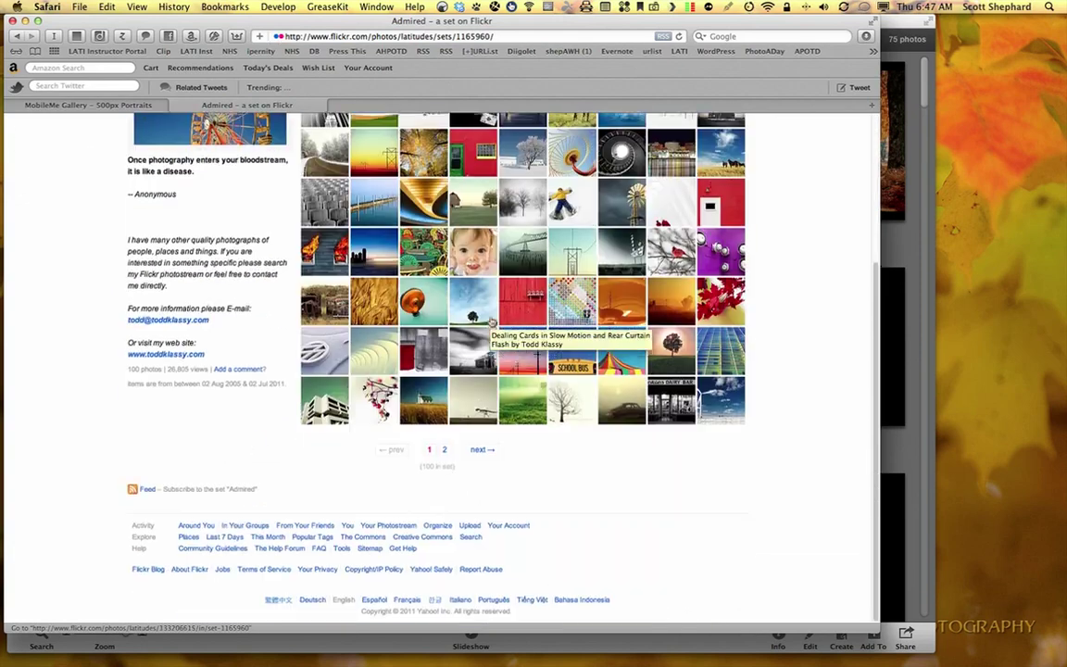
scroll(492, 321, up, 5)
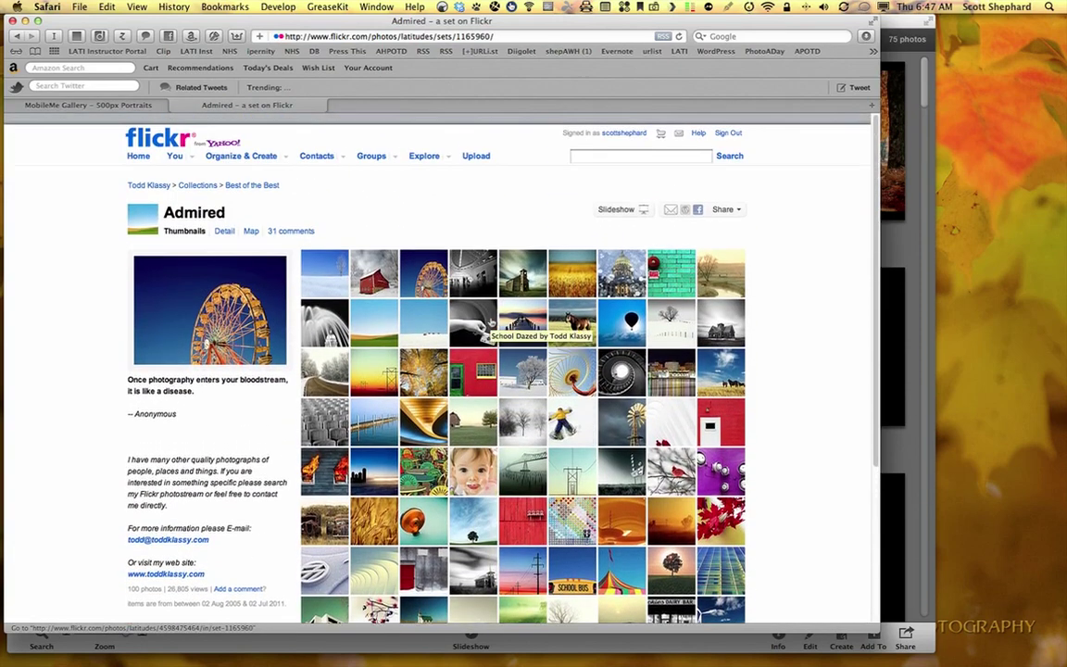
scroll(490, 325, down, 2)
scroll(490, 325, down, 5)
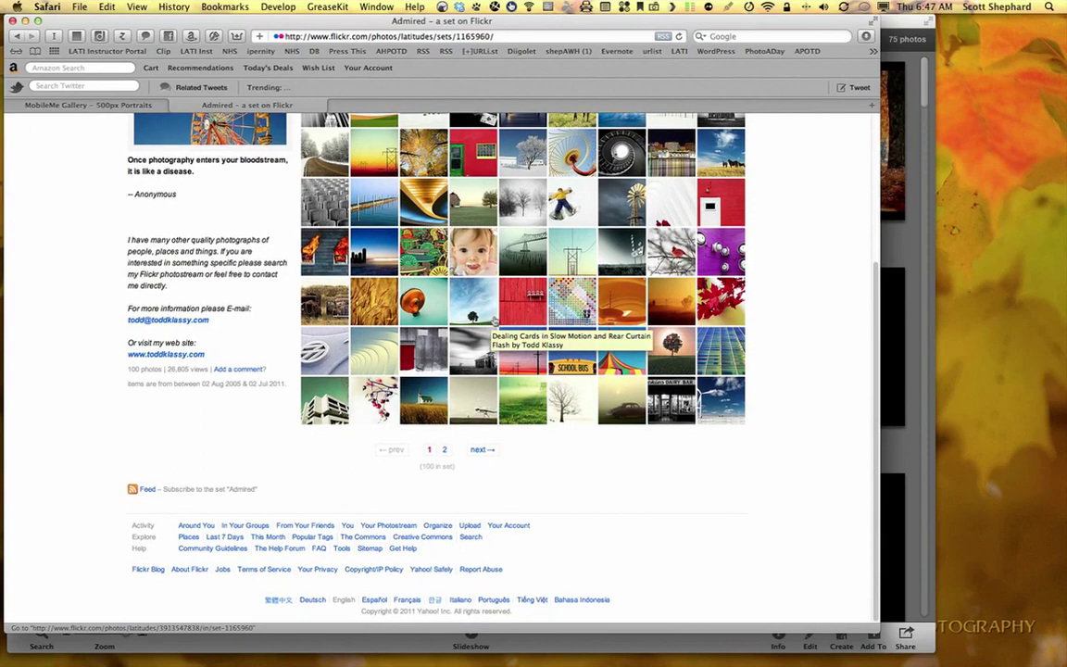
scroll(493, 304, up, 7)
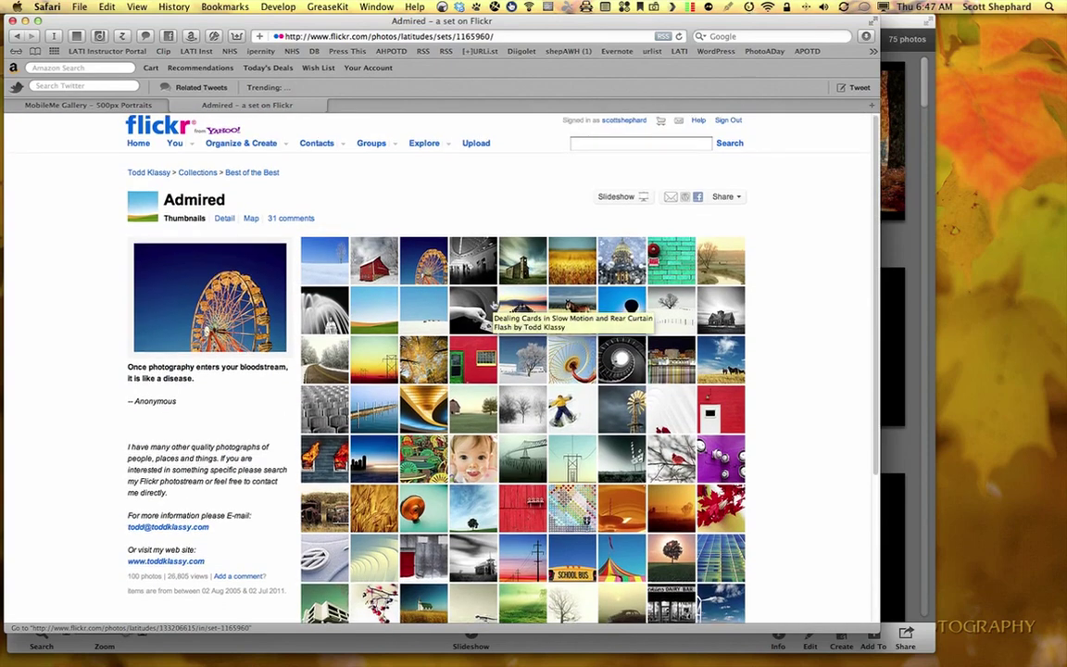
scroll(493, 306, down, 4)
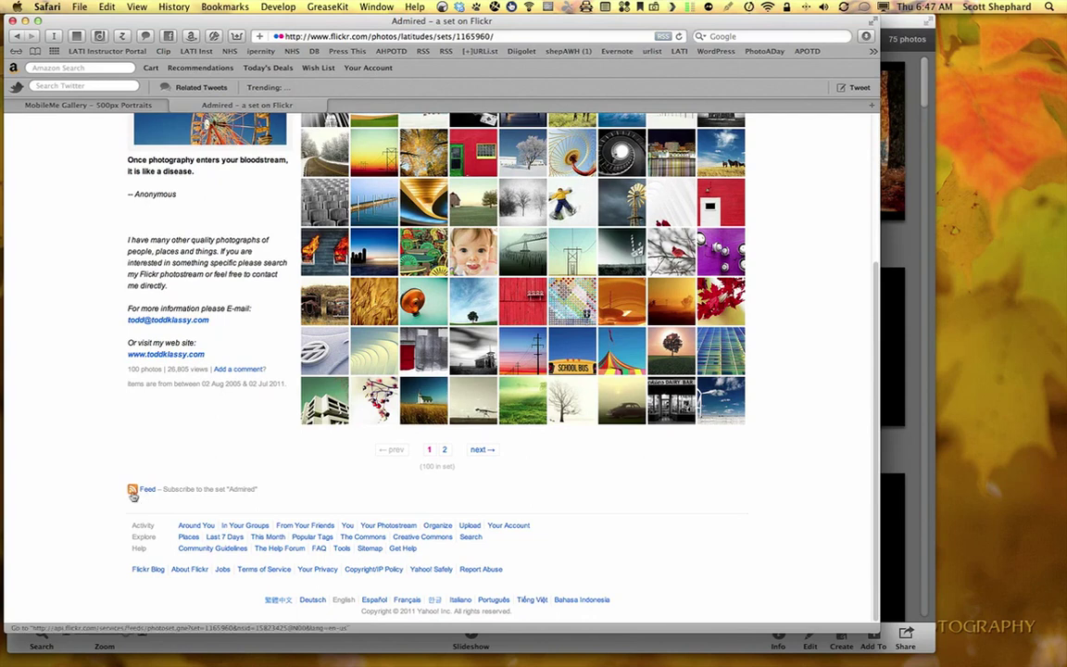
Copy the address of the Admired set's RSS Feed link
click(148, 491)
right_click(149, 494)
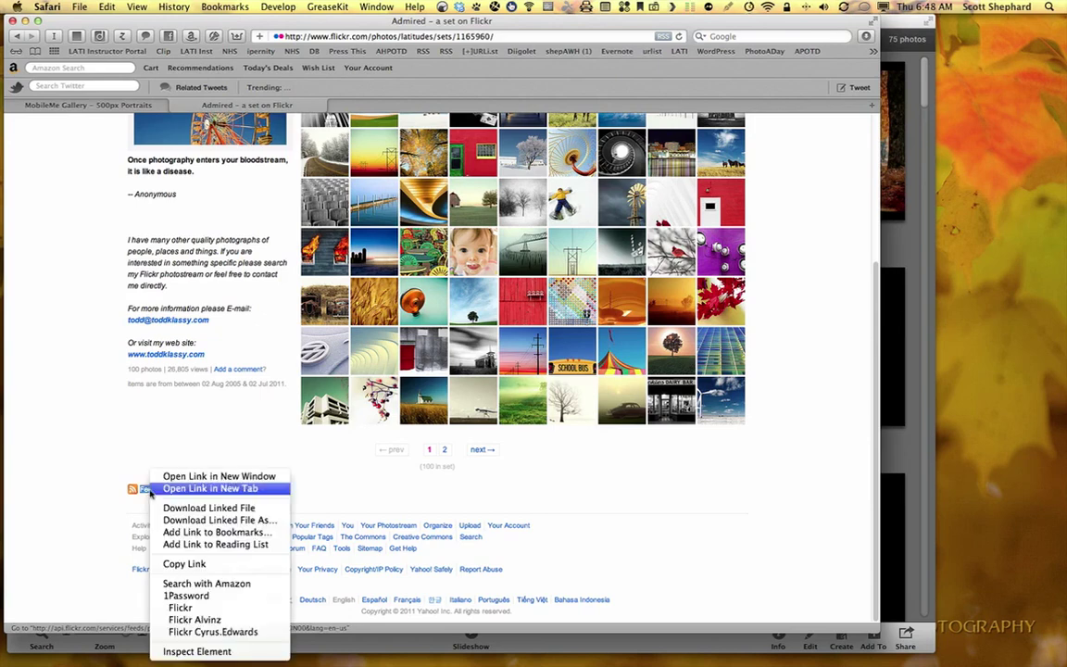
click(198, 566)
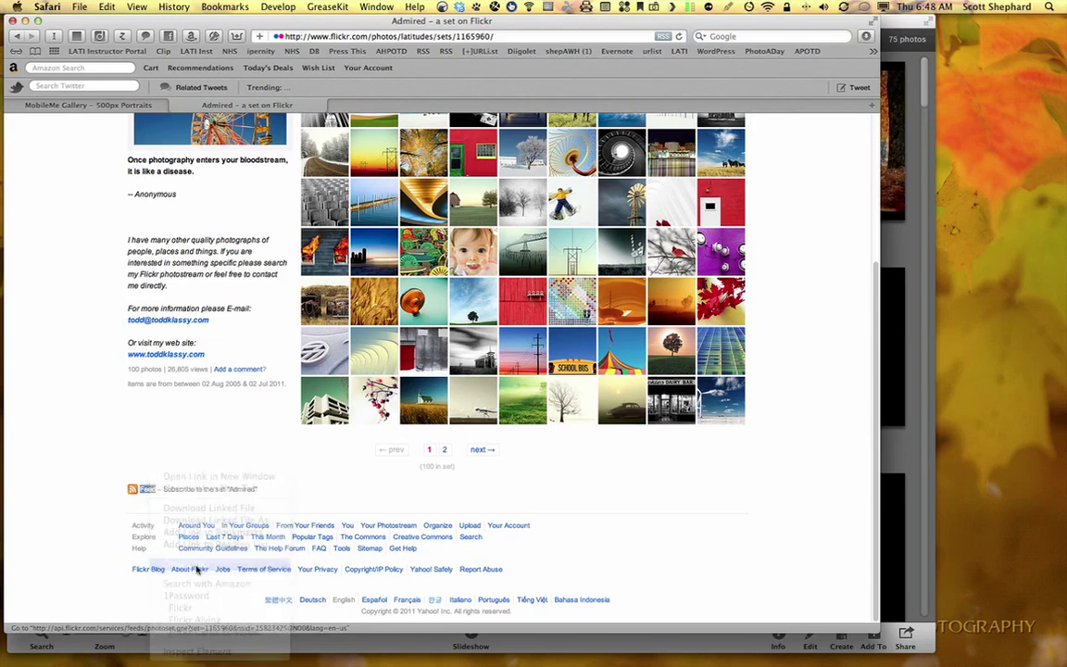
mouse_move(234, 653)
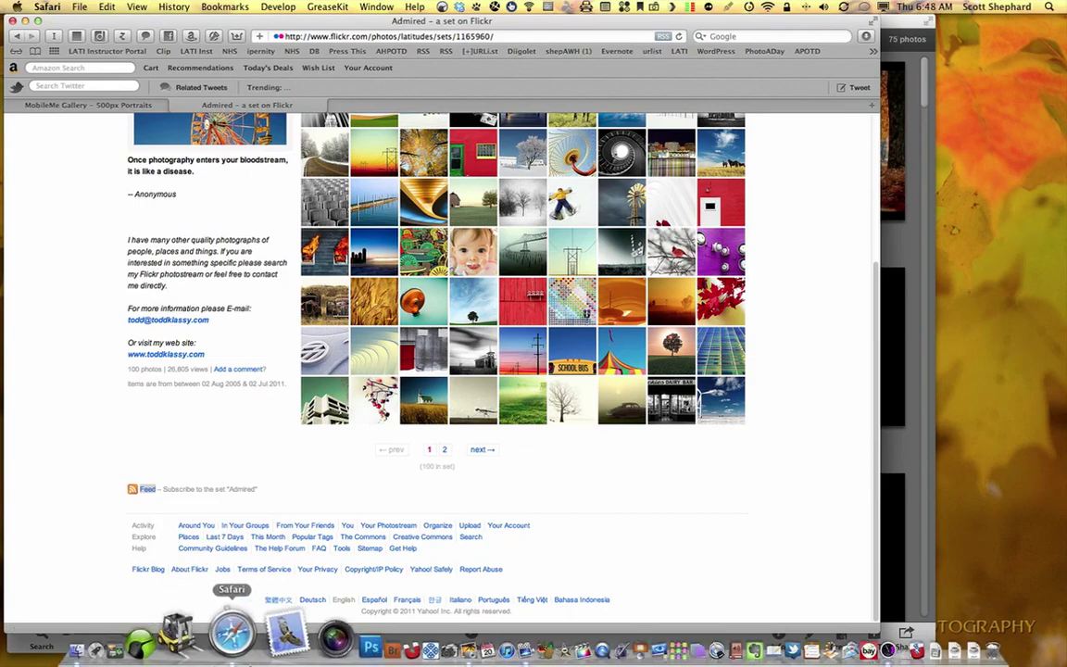
Subscribe iPhoto to the Admired set's Flickr feed by pasting the copied feed URL
click(394, 643)
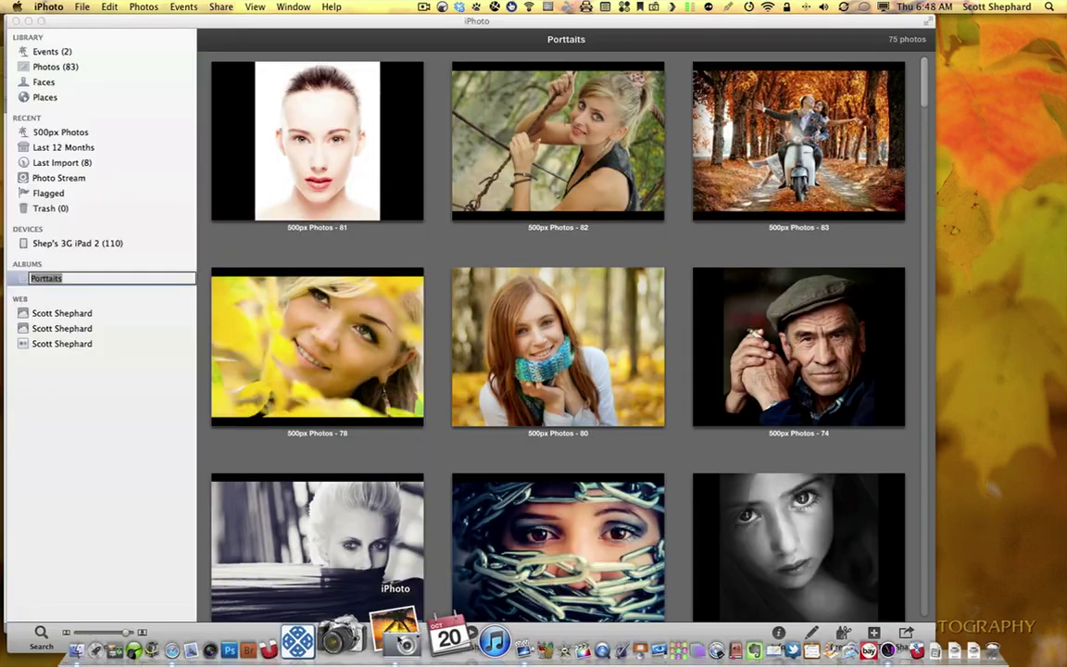
click(83, 6)
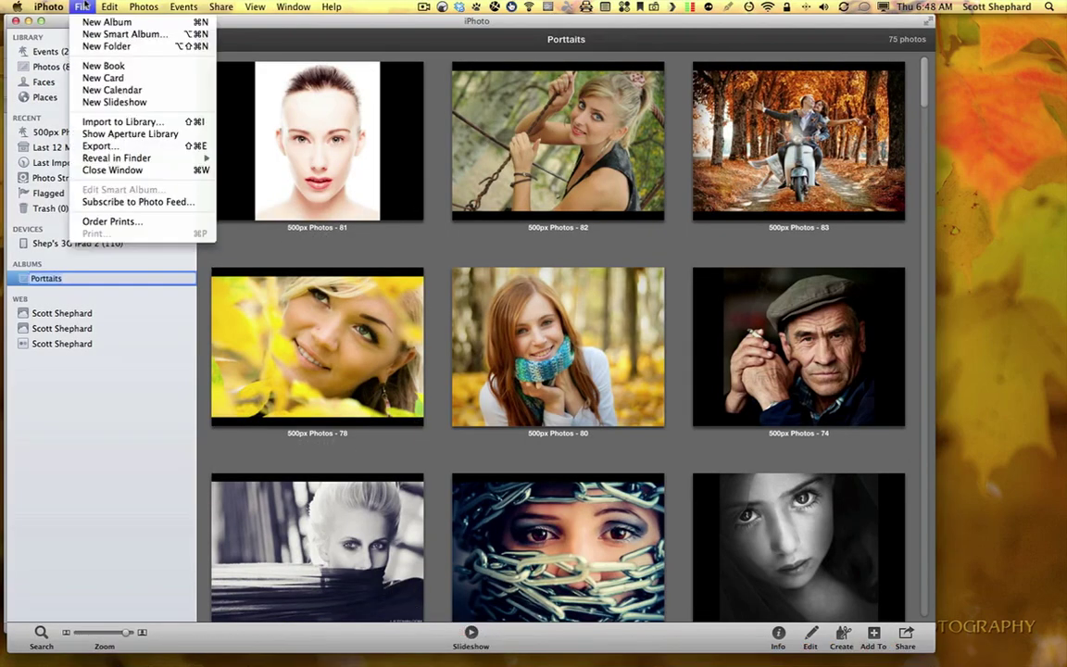
click(116, 201)
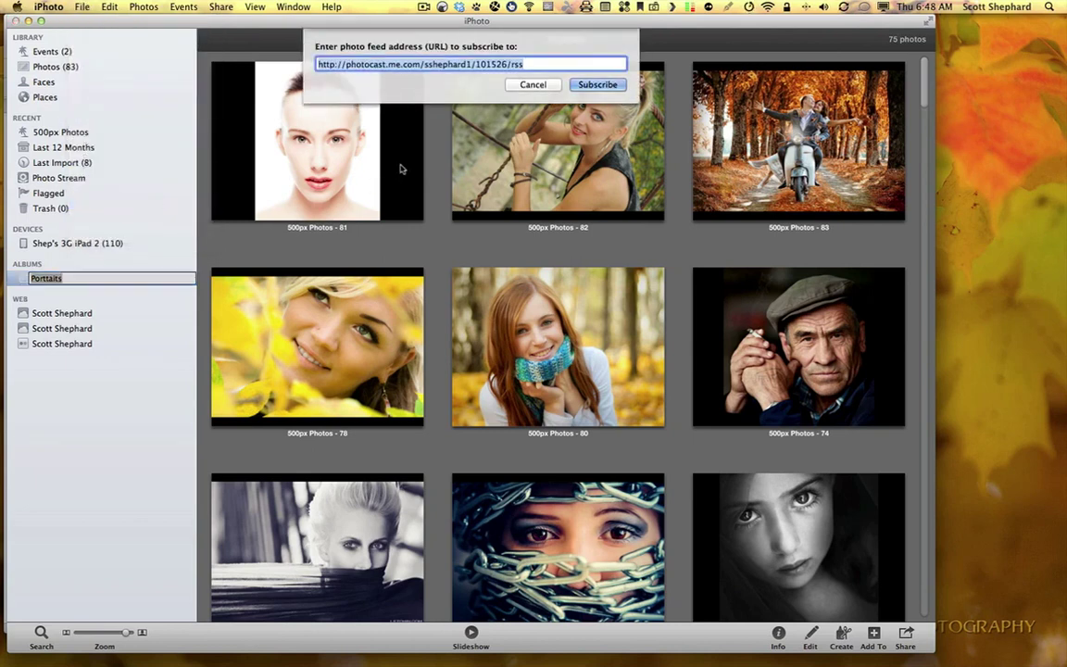
key(super+v)
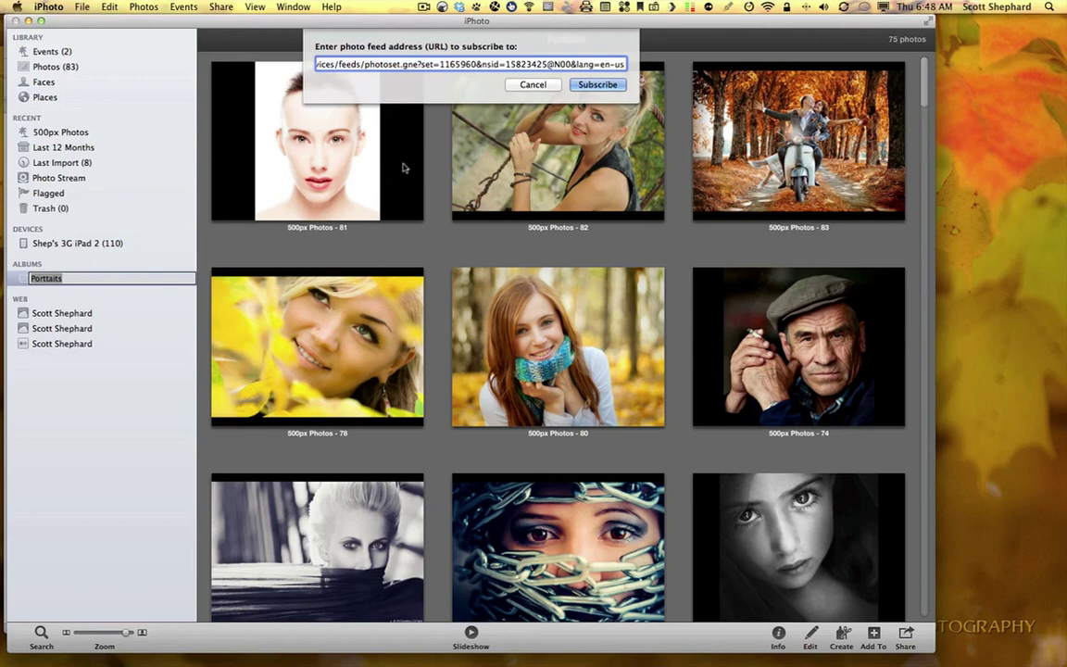
click(592, 85)
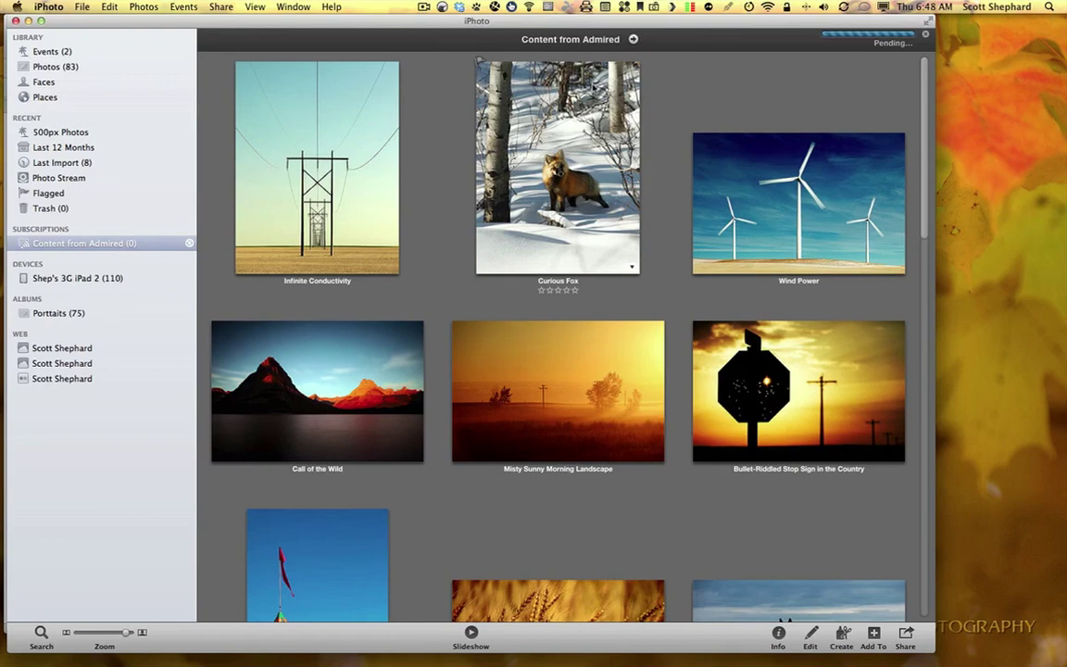
Scroll through the Content from Admired grid while its 20 photos finish downloading
scroll(431, 275, down, 5)
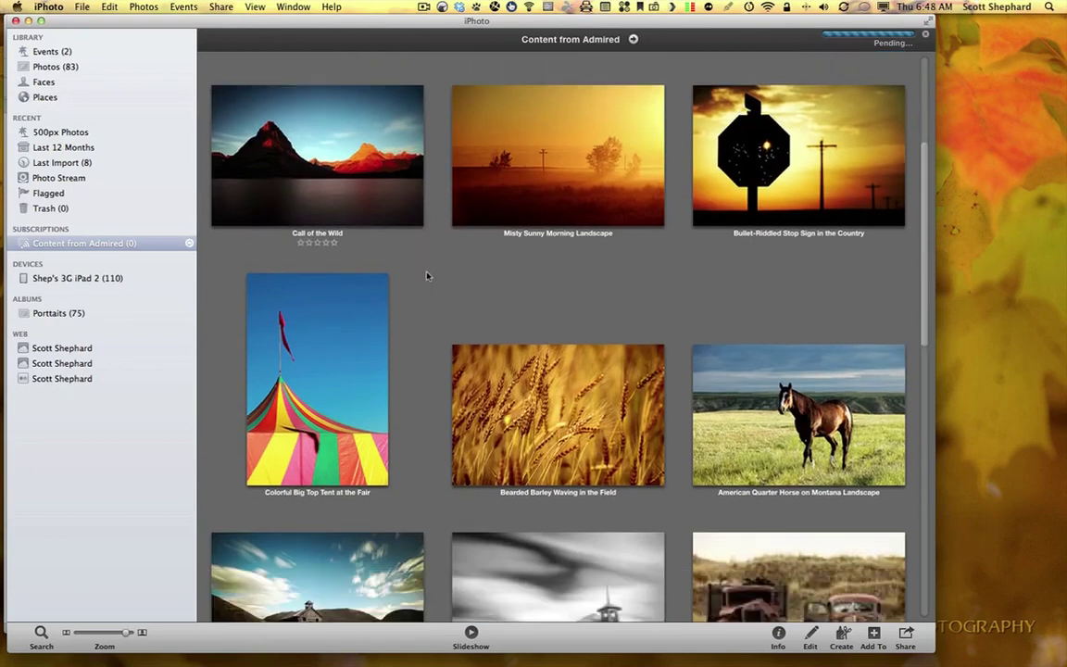
scroll(427, 278, down, 5)
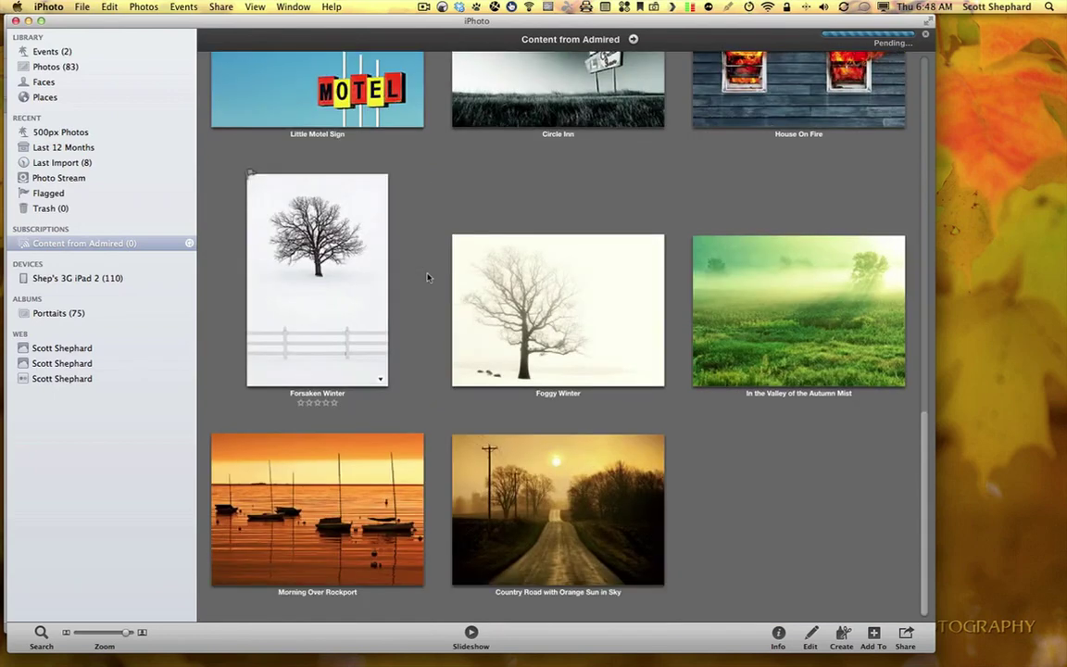
scroll(429, 313, up, 10)
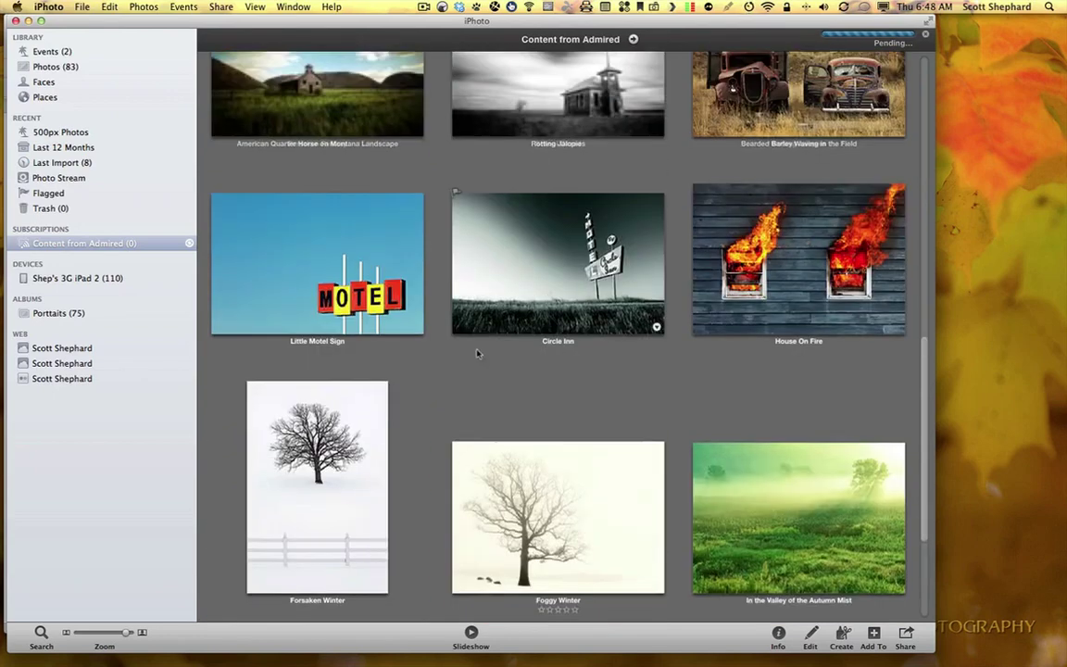
scroll(478, 353, down, 10)
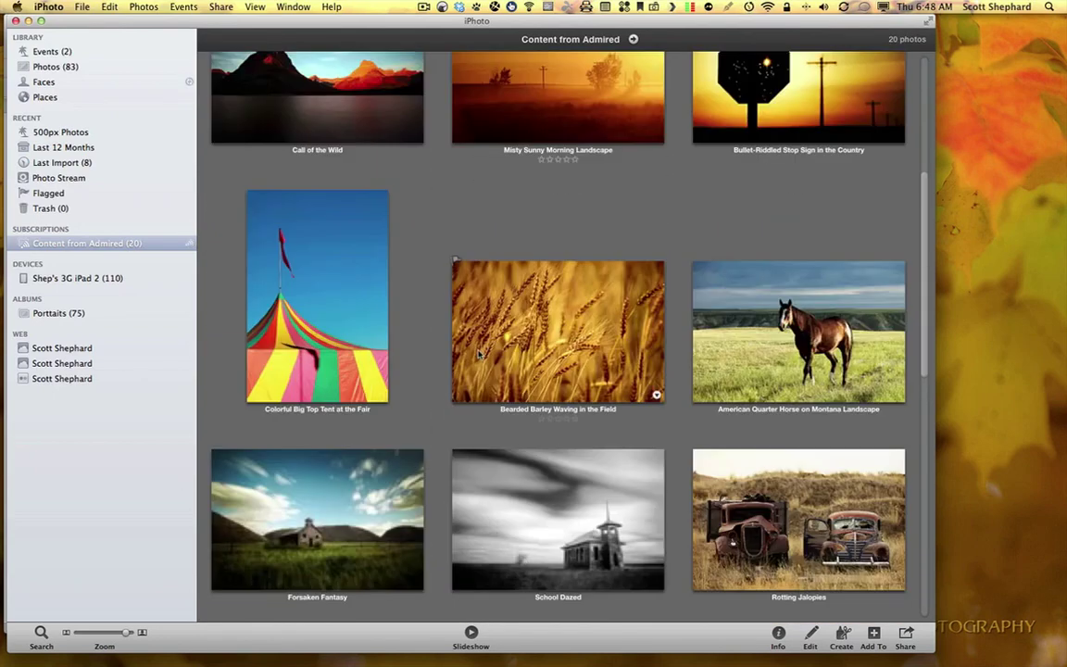
scroll(479, 353, up, 10)
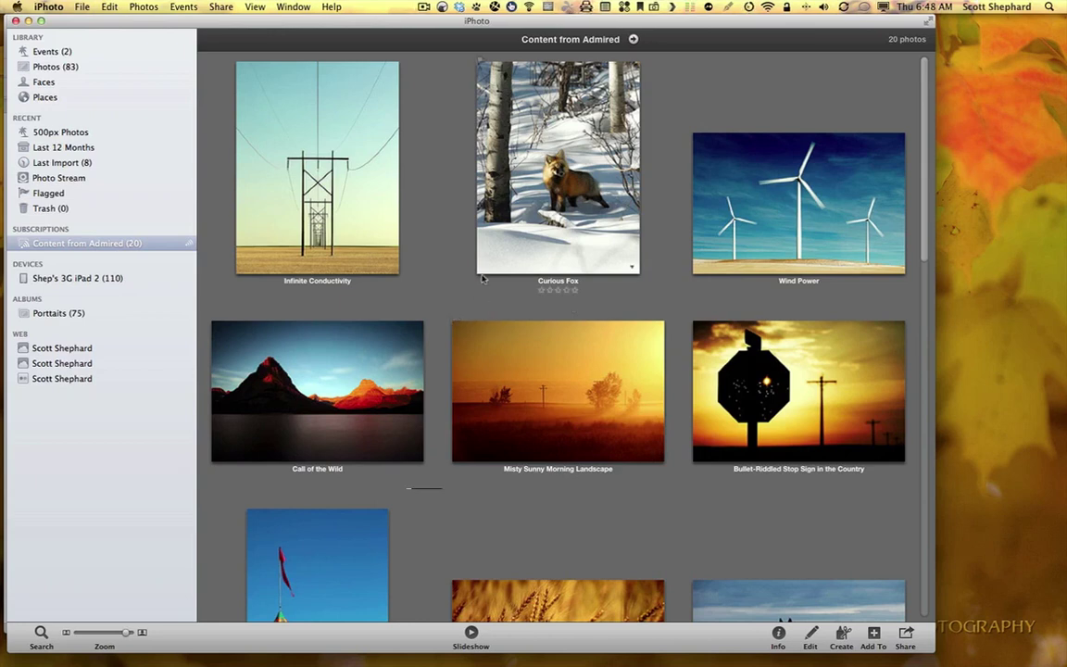
scroll(419, 306, down, 15)
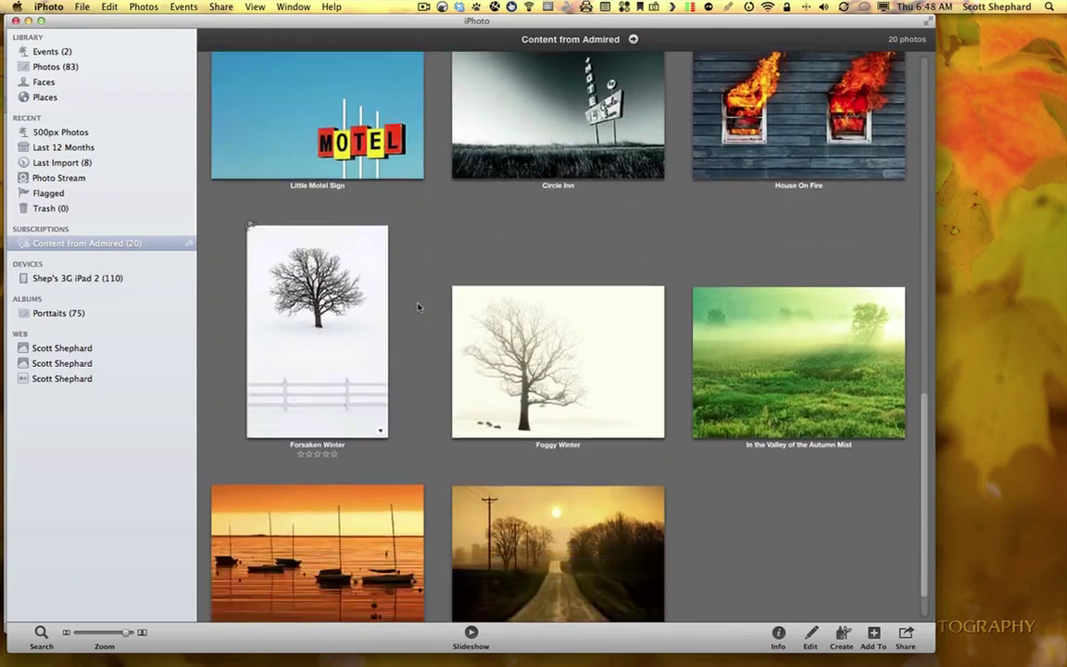
scroll(418, 306, up, 15)
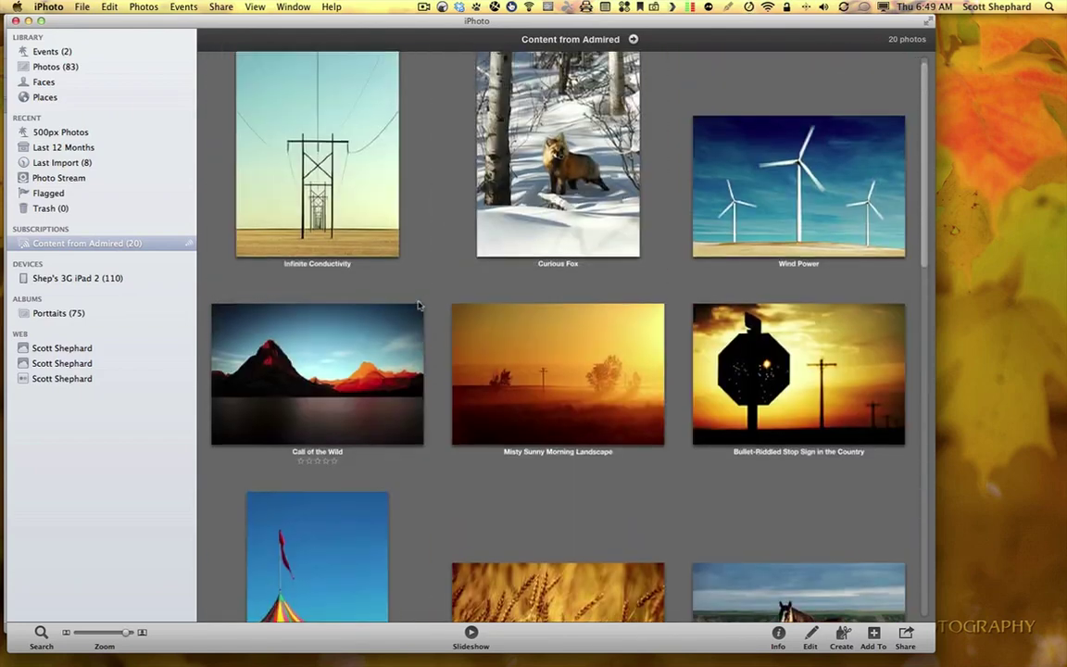
Select all 20 feed photos and put them in a new album named 'Todd Klassy Photos'
click(338, 196)
scroll(548, 372, down, 15)
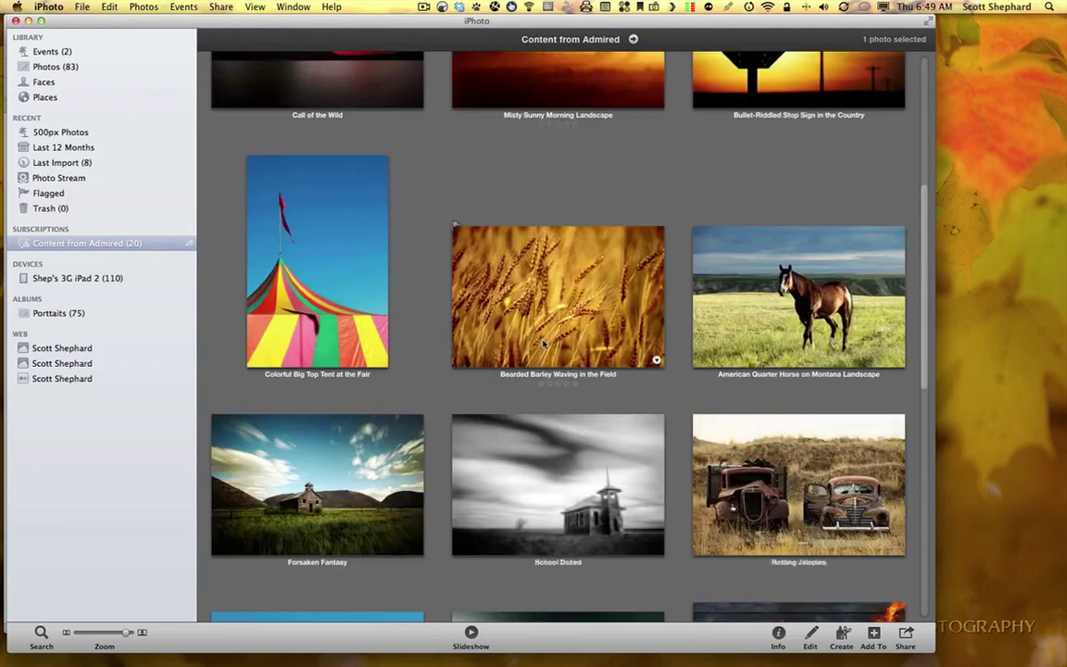
scroll(549, 372, down, 4)
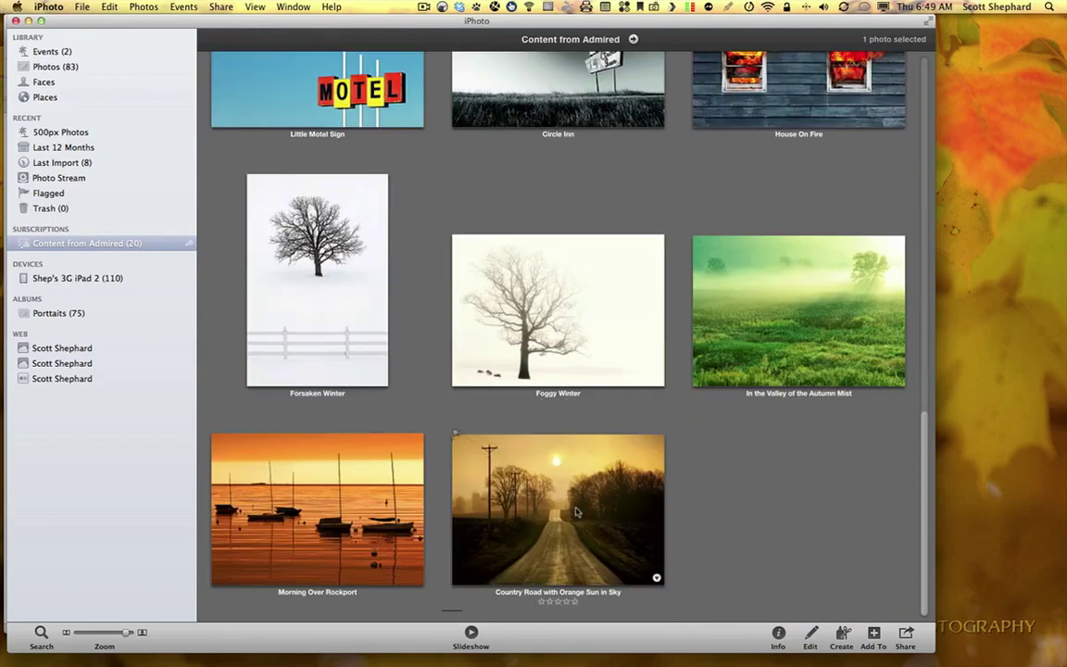
key(super+a)
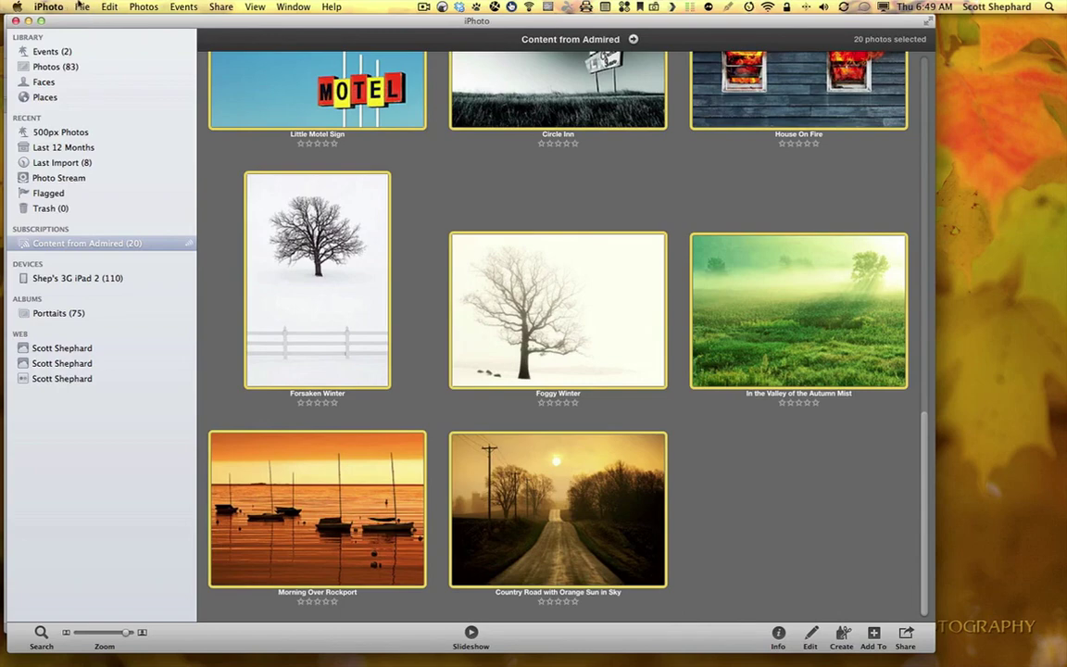
click(81, 7)
click(97, 21)
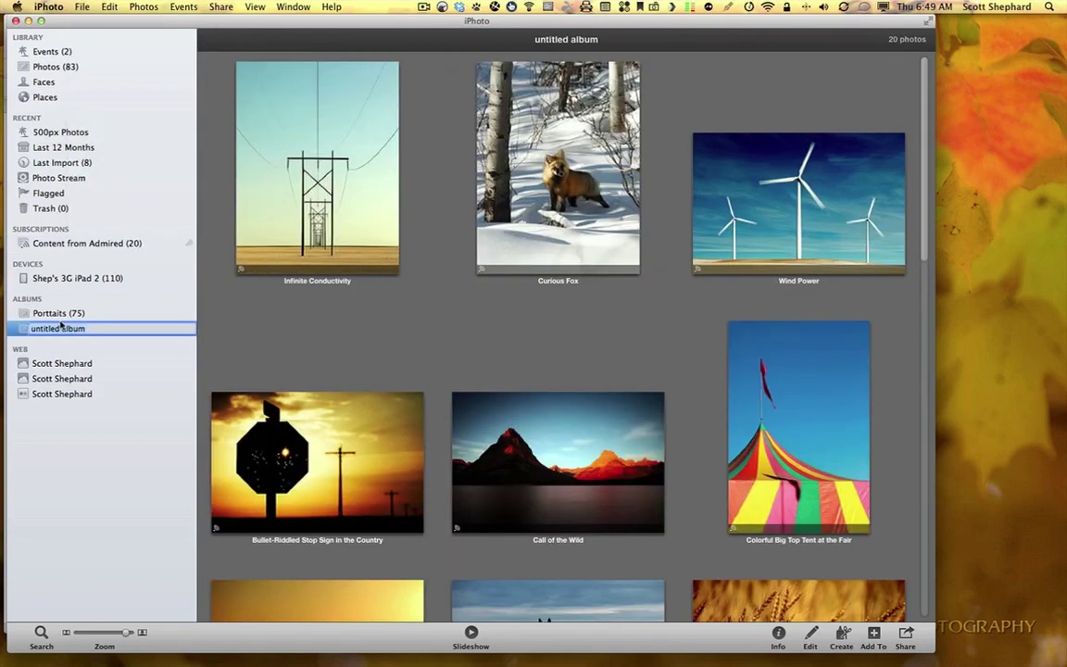
text(Todd Klassy Photos)
Delete the Content from Admired subscription from the sidebar
click(82, 243)
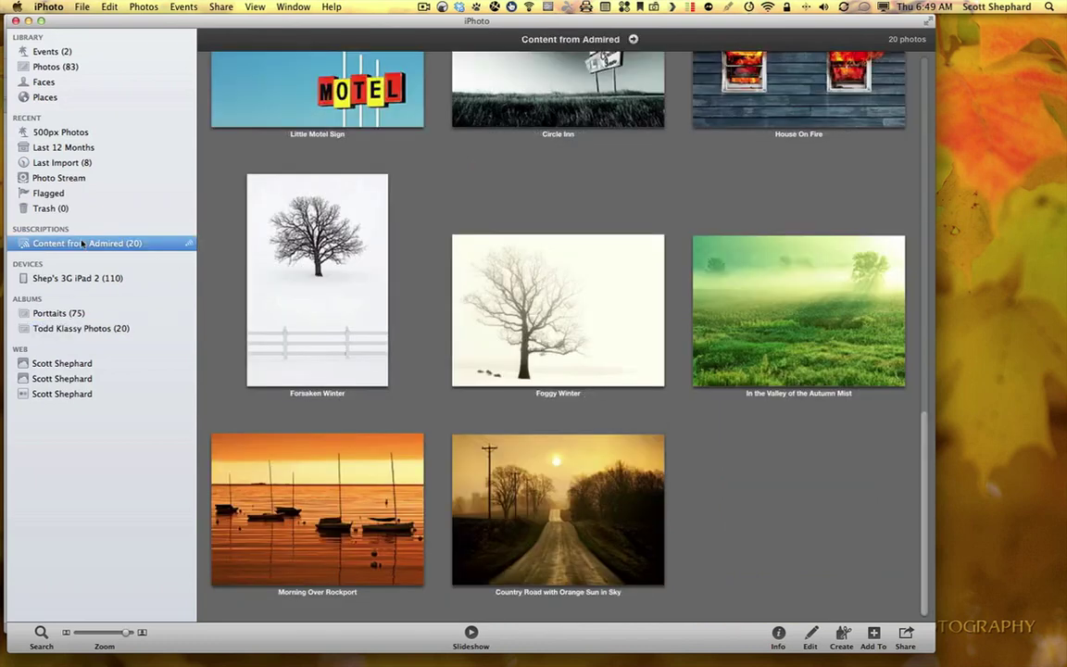
right_click(82, 243)
click(121, 252)
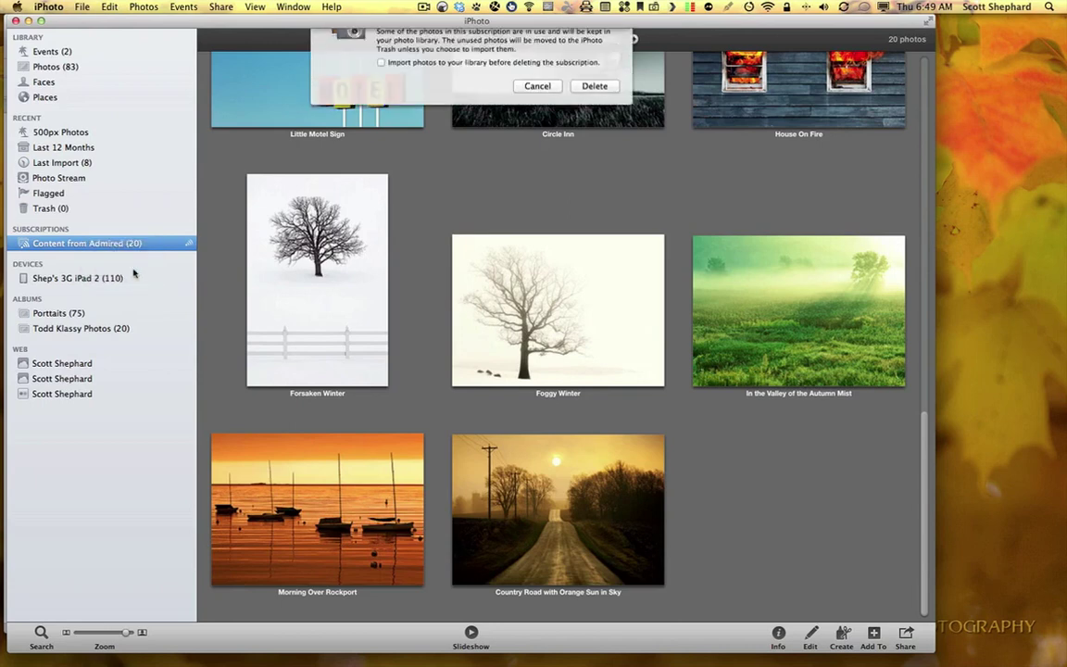
Confirm the subscription's removal and browse the 20 photos in the Todd Klassy Photos album
click(592, 112)
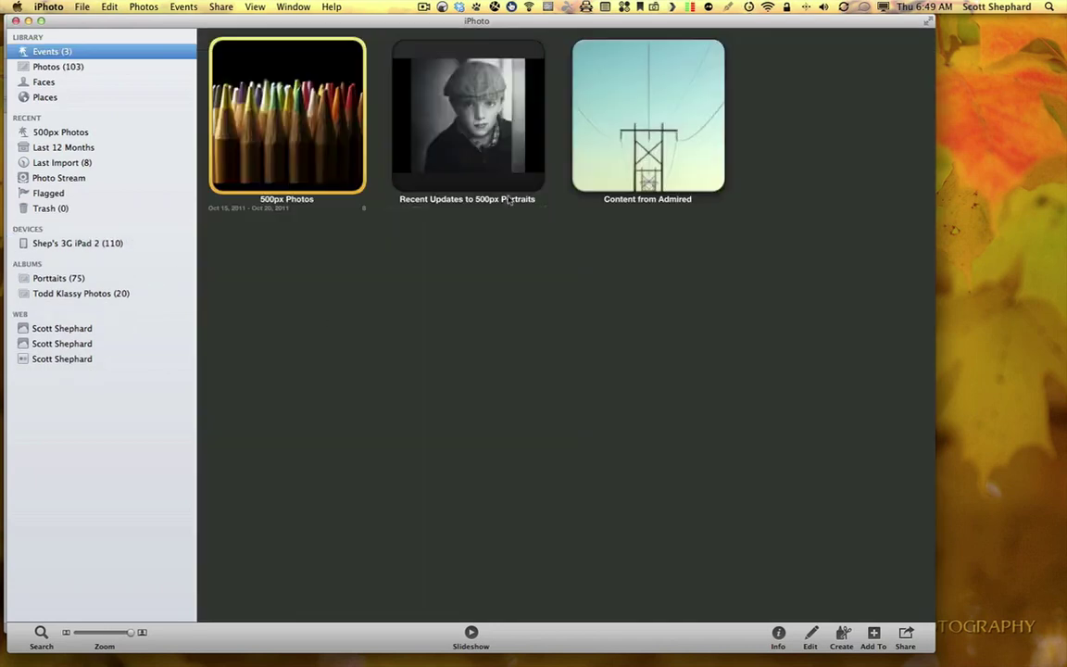
click(98, 293)
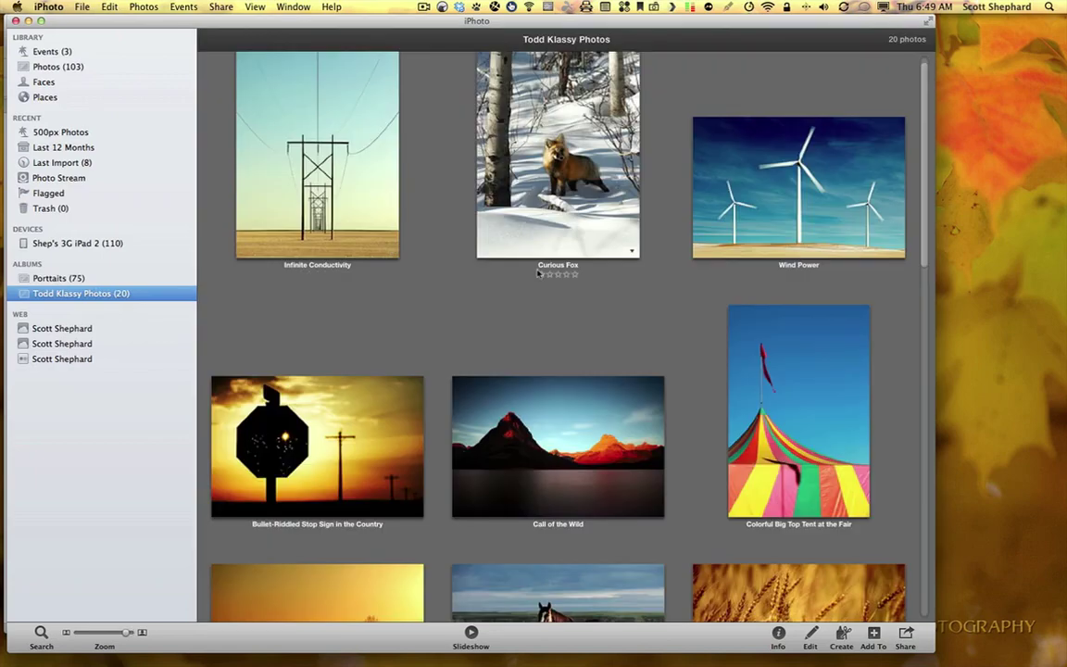
scroll(538, 278, down, 10)
scroll(537, 308, up, 5)
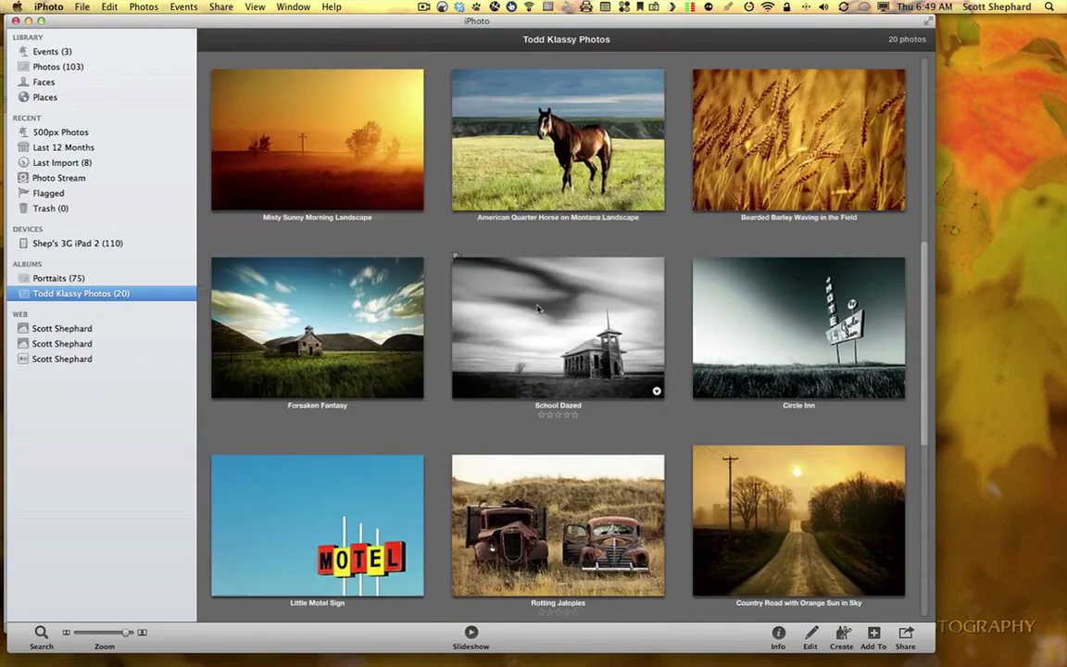
scroll(537, 309, up, 5)
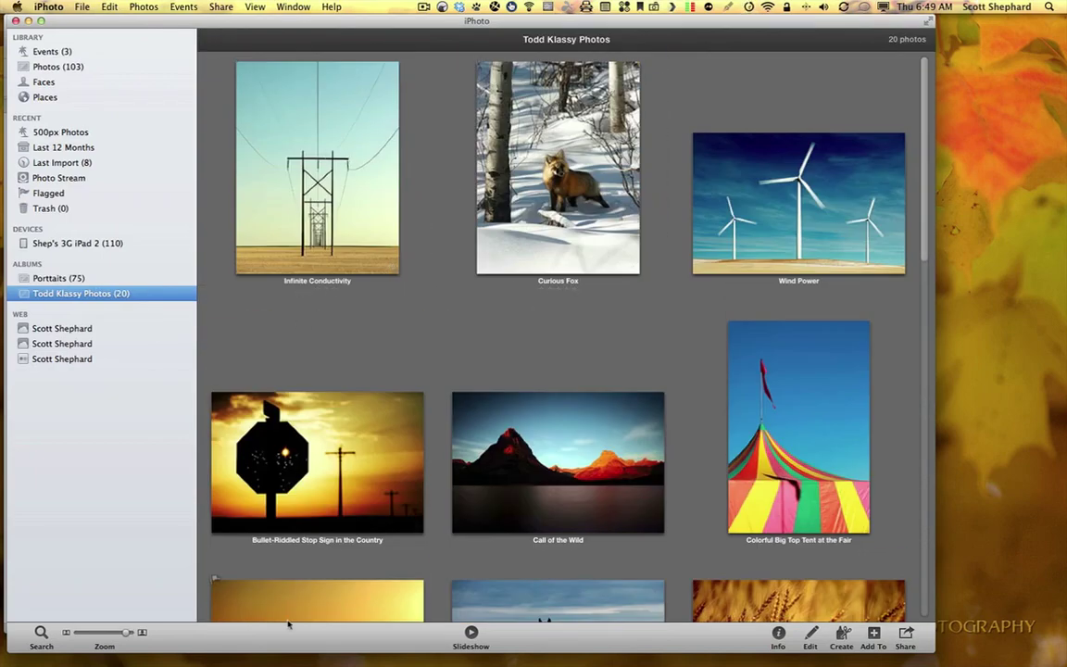